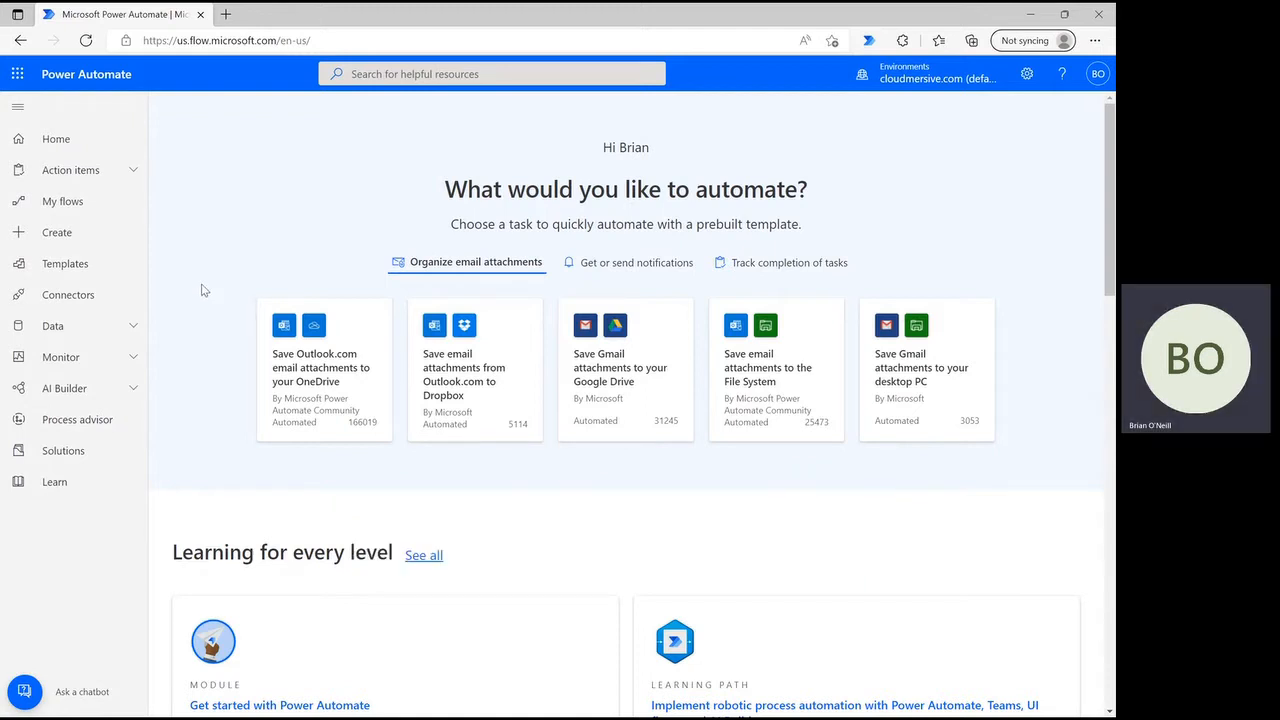
# - Create an instant cloud flow named "WebP Format" that uses the "Manually trigger a flow" trigger
pyautogui.click(70, 234)
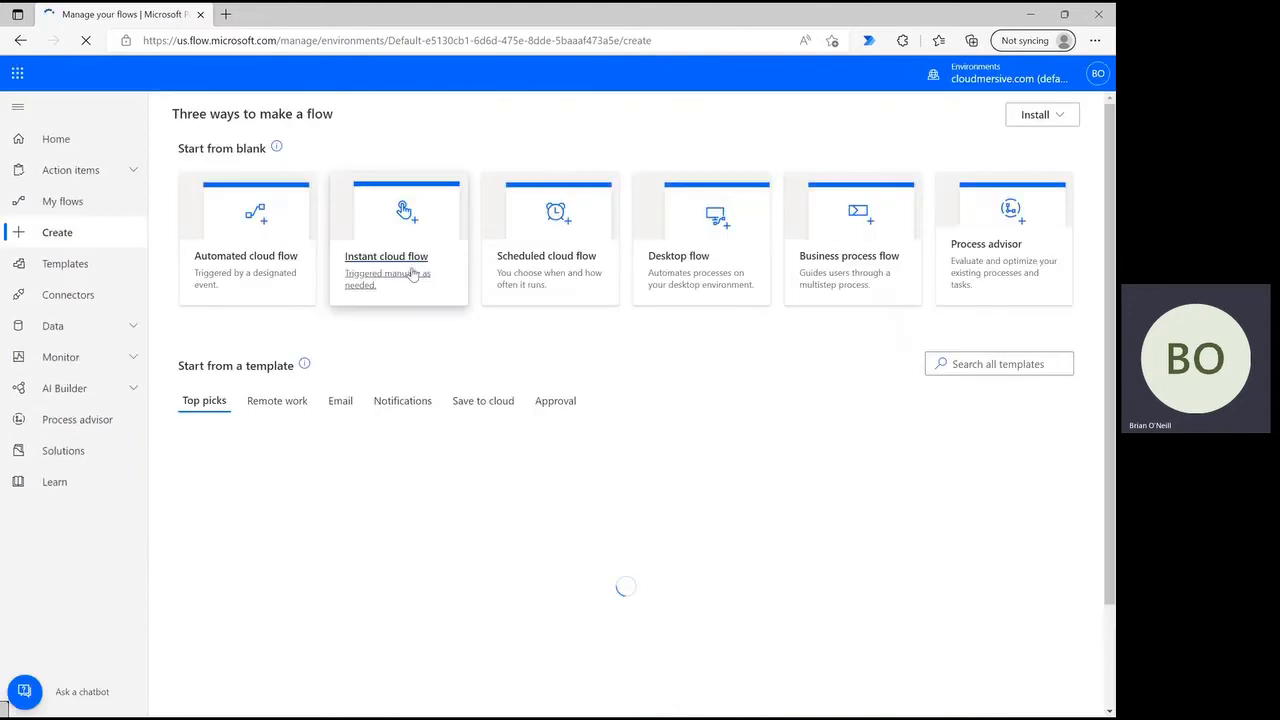
pyautogui.click(412, 275)
pyautogui.click(661, 258)
pyautogui.write('Web')
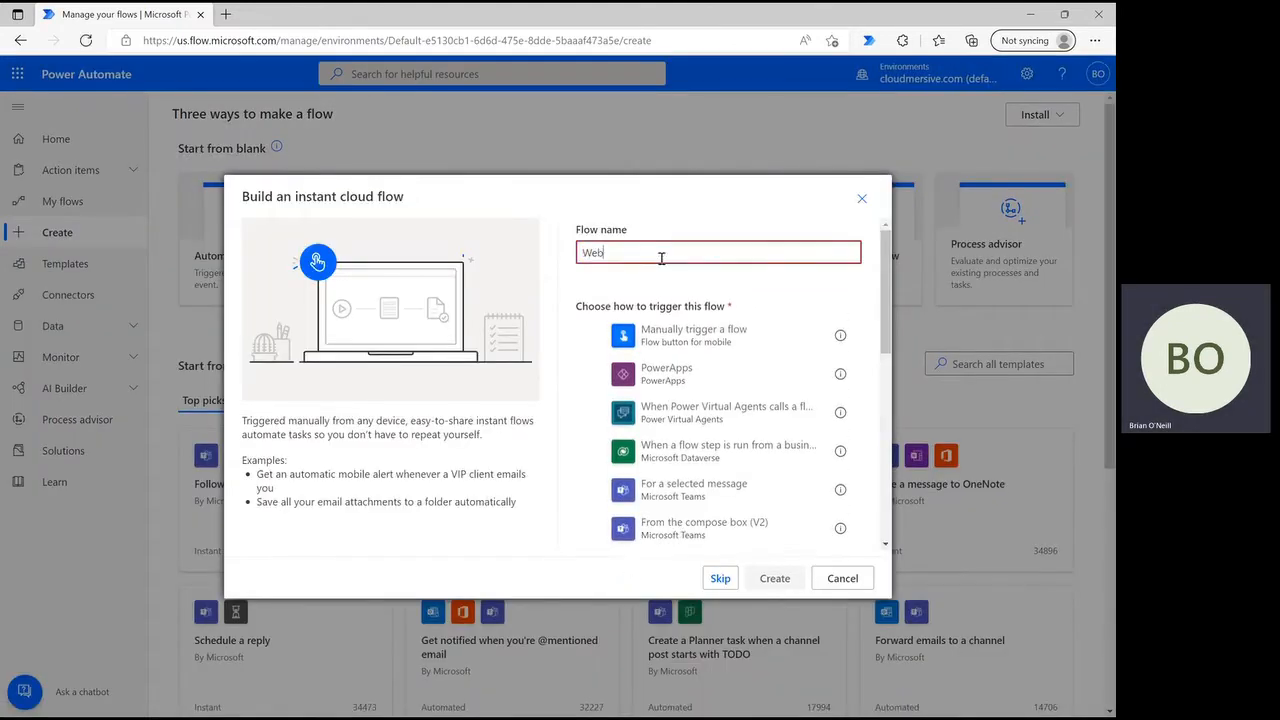
pyautogui.write('P Forma')
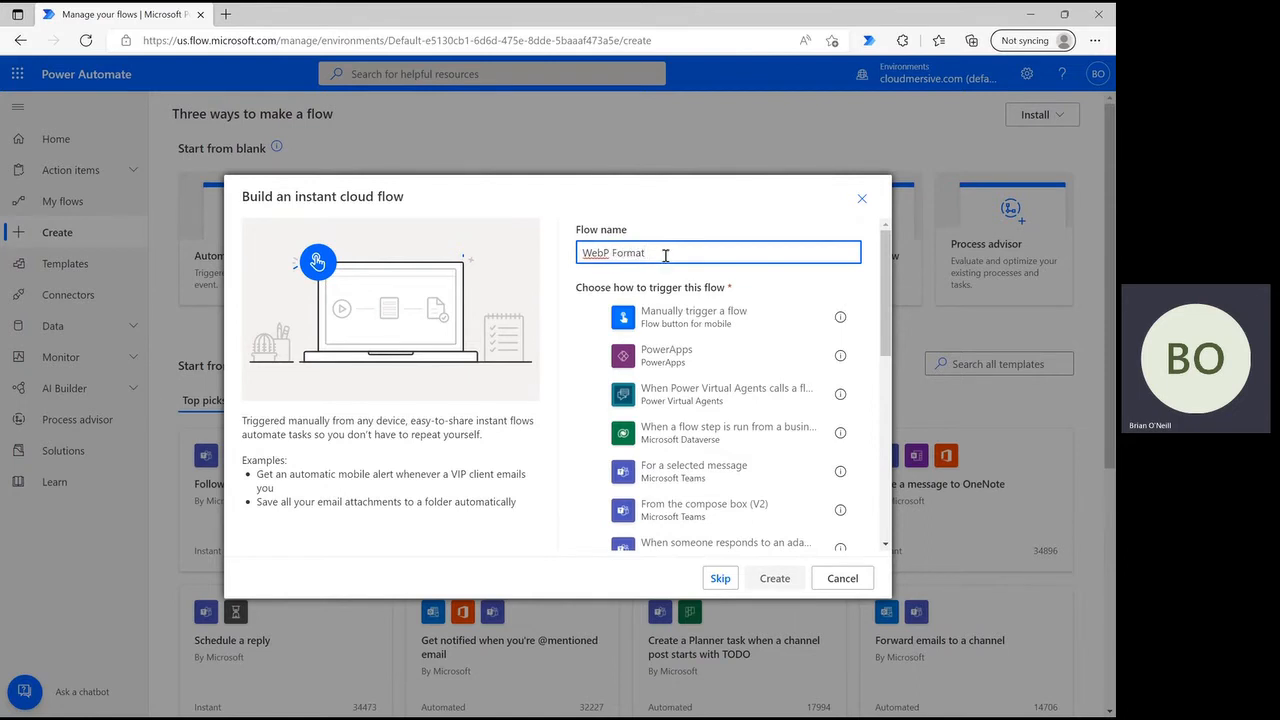
pyautogui.write('t')
pyautogui.click(716, 320)
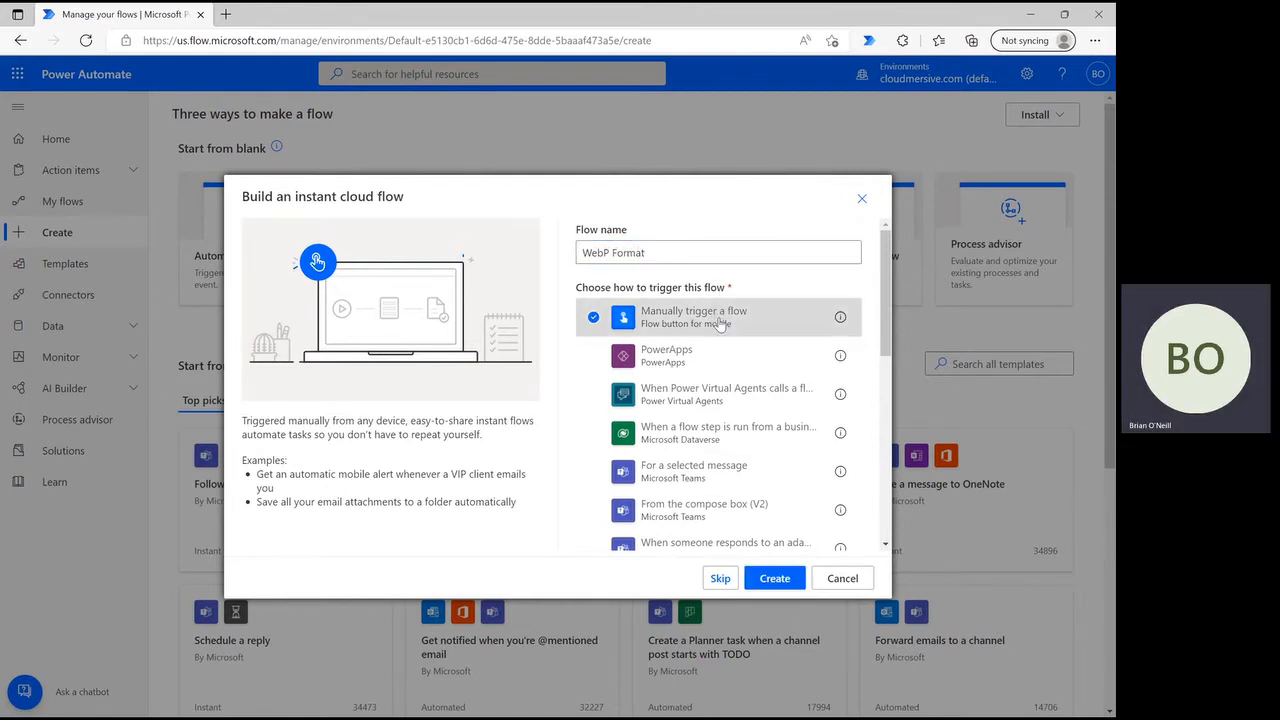
pyautogui.click(776, 580)
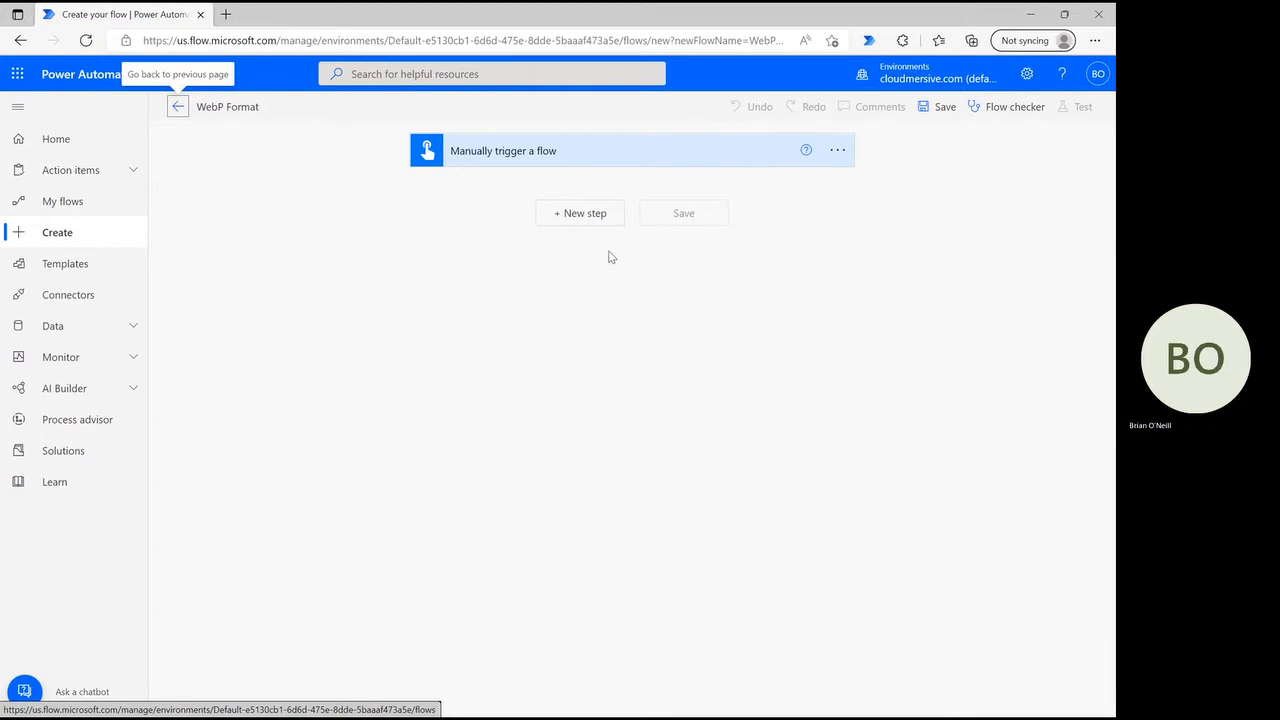
# - Add the SharePoint "Get file content" action as a new step after the manual trigger
pyautogui.click(590, 230)
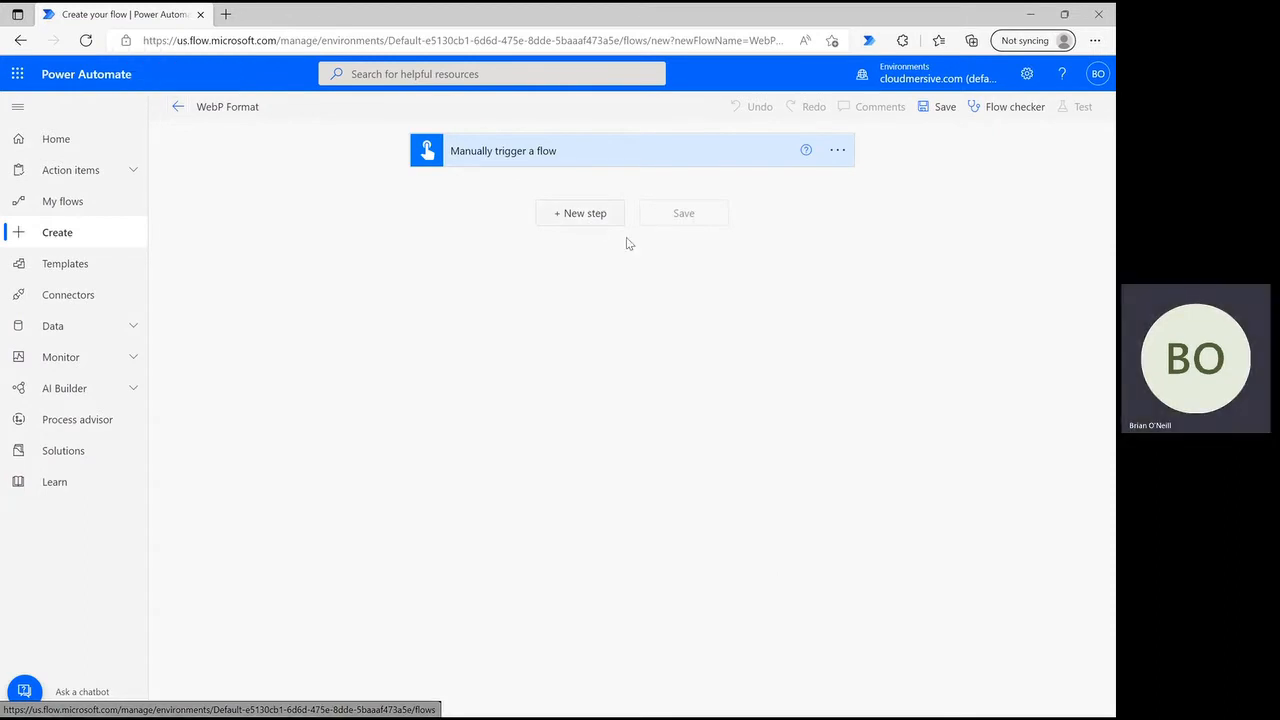
pyautogui.write('Ge')
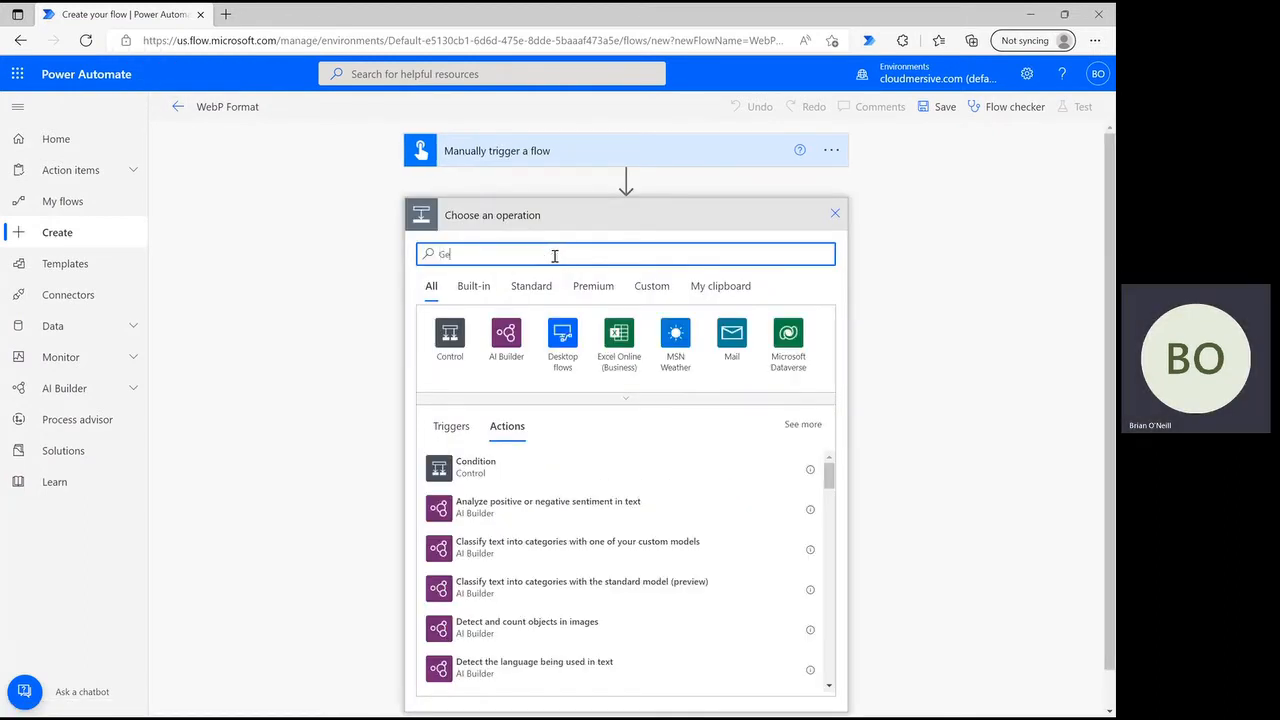
pyautogui.write('t file content')
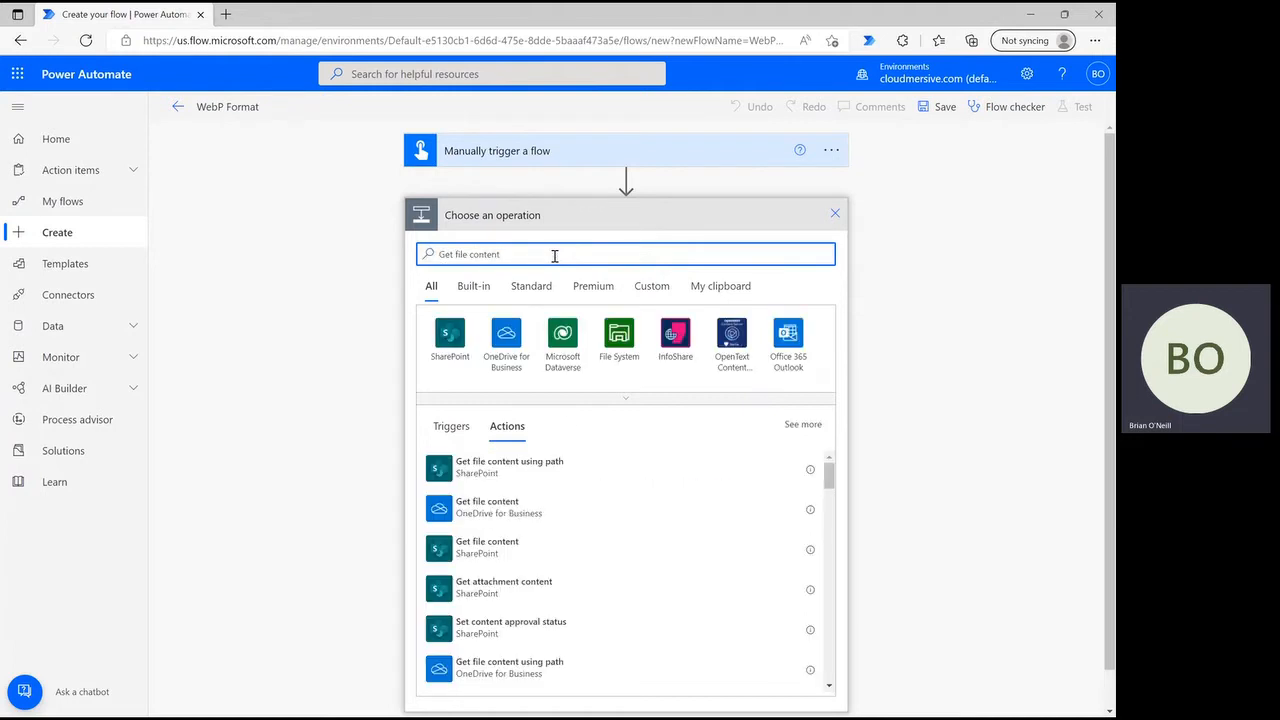
pyautogui.click(536, 548)
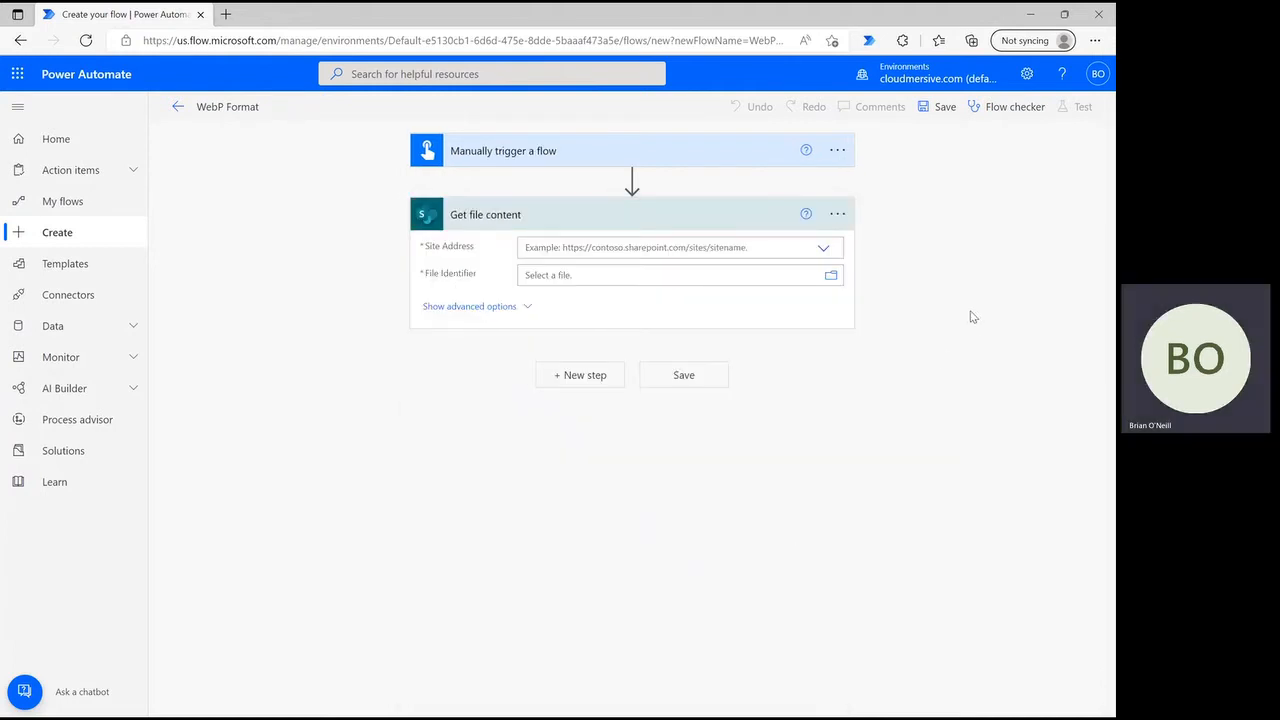
# - Point the Get file content action to the Content Team site and the file /Shared Documents/Power Automate Samples/Picture1.jpg
pyautogui.click(819, 249)
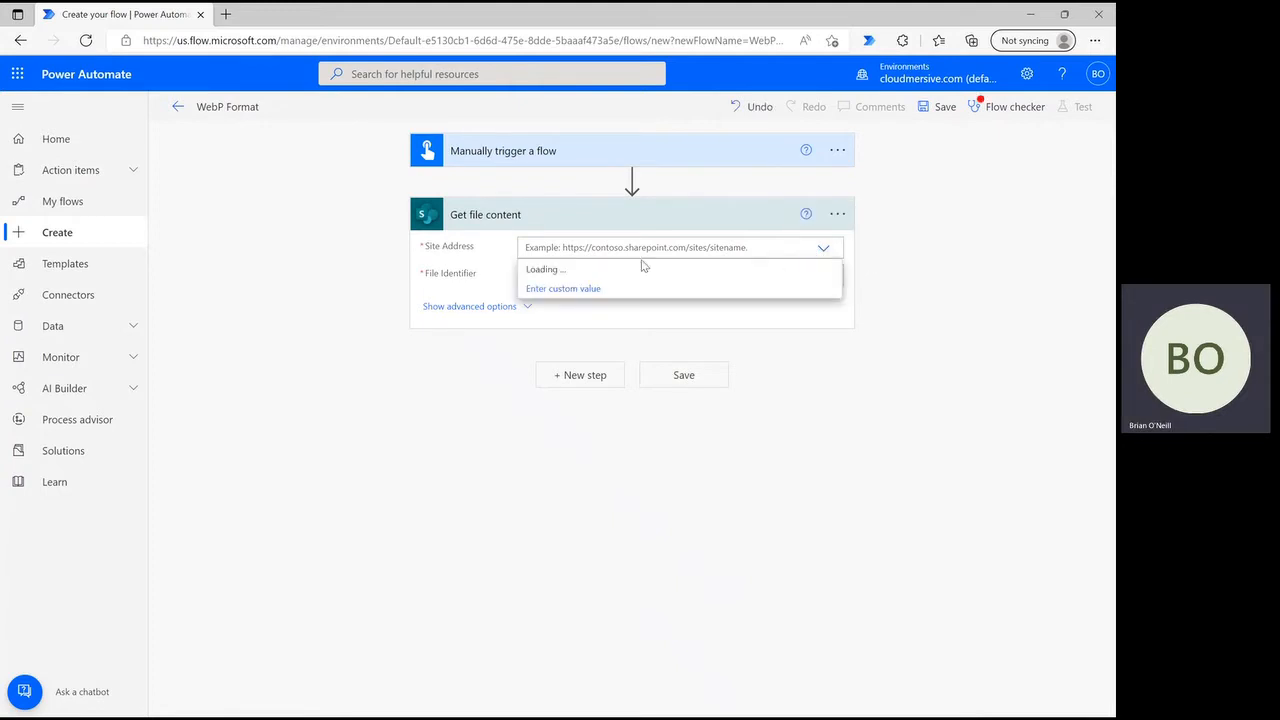
pyautogui.click(601, 270)
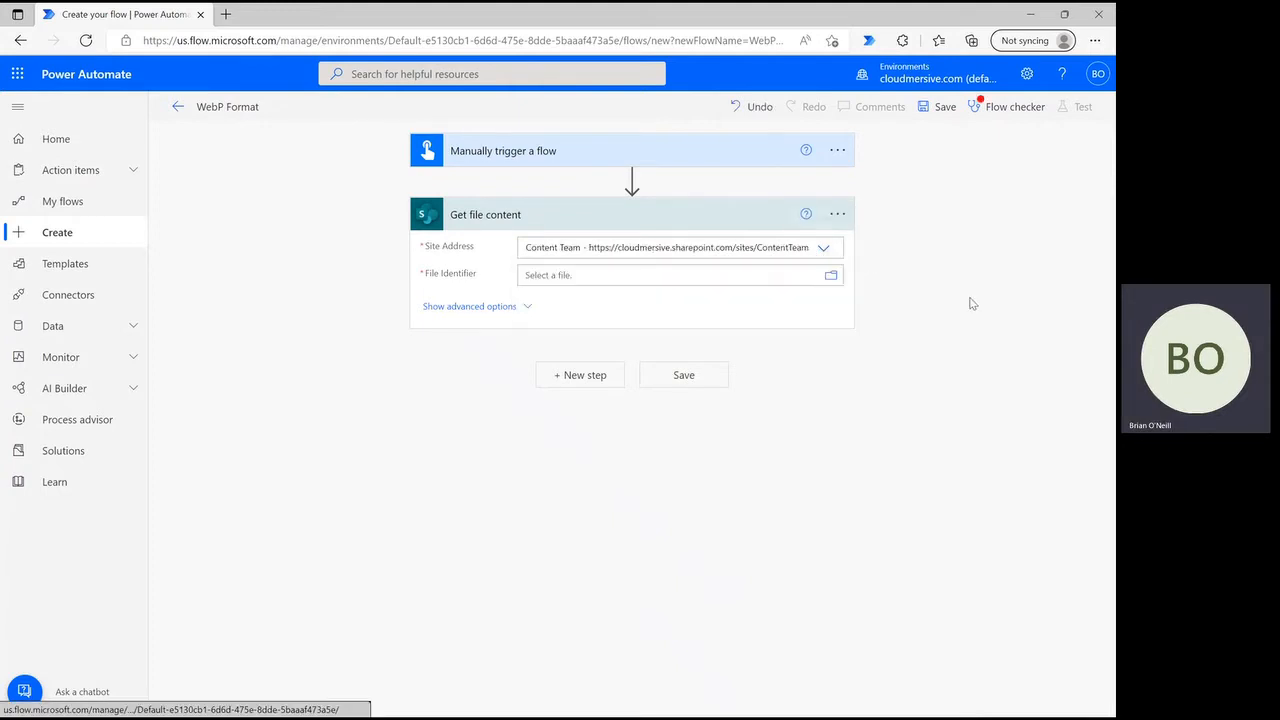
pyautogui.click(830, 278)
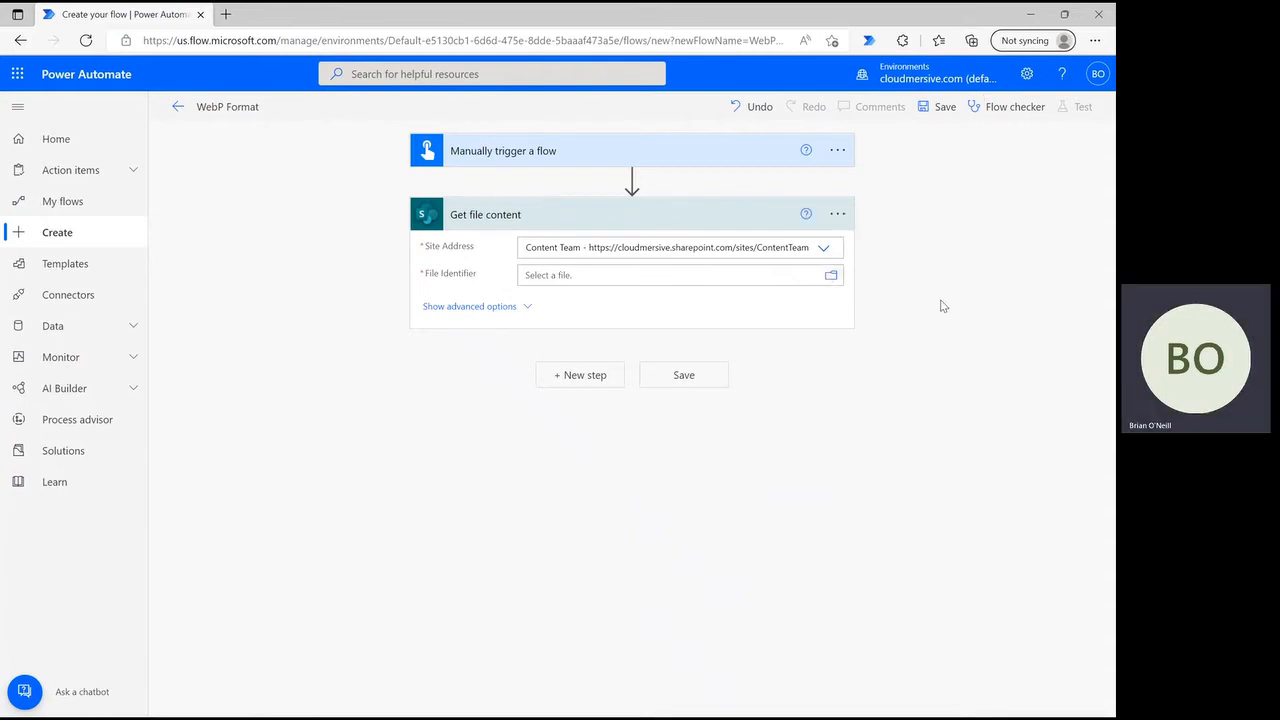
pyautogui.click(1045, 461)
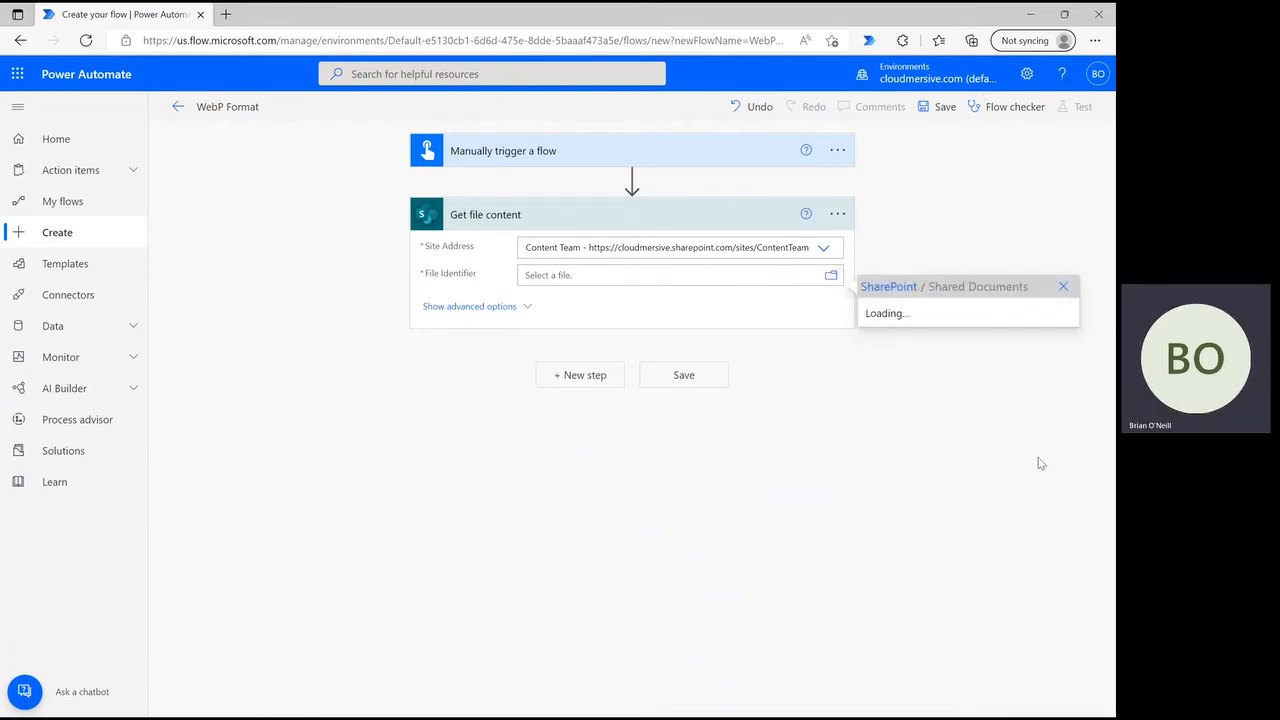
pyautogui.scroll(-2, 1037, 503)
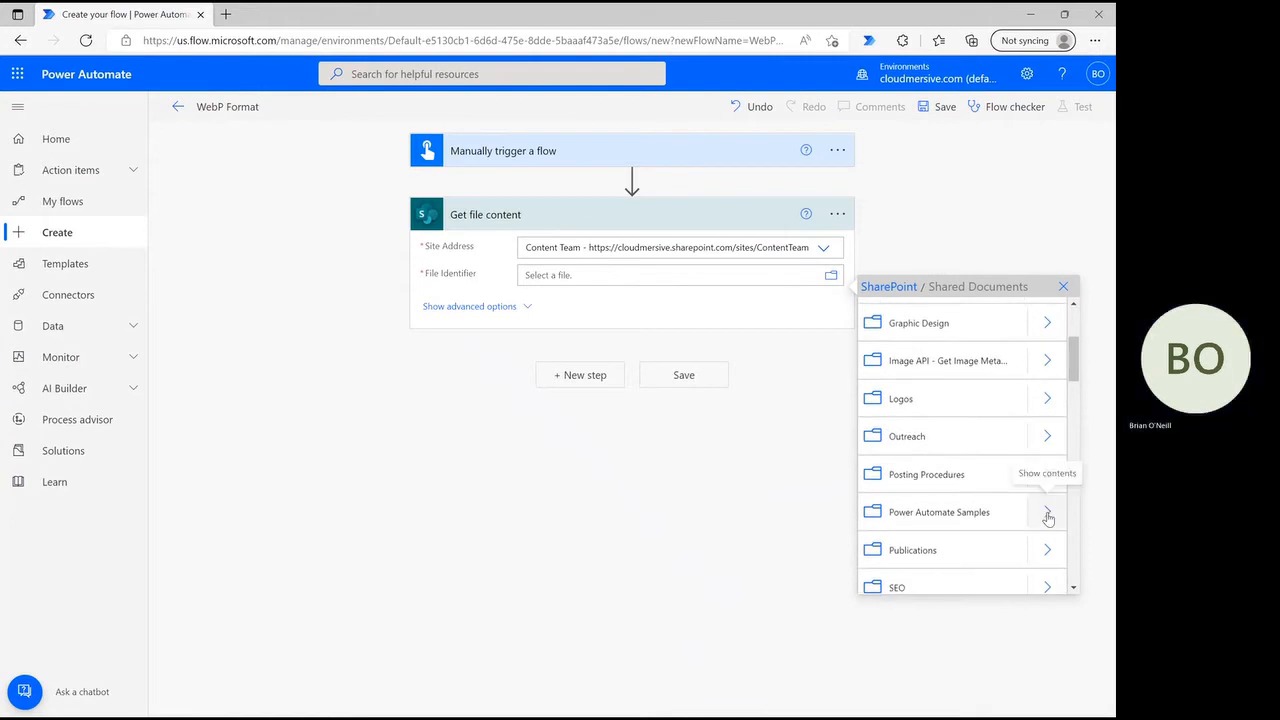
pyautogui.click(1047, 517)
pyautogui.click(922, 326)
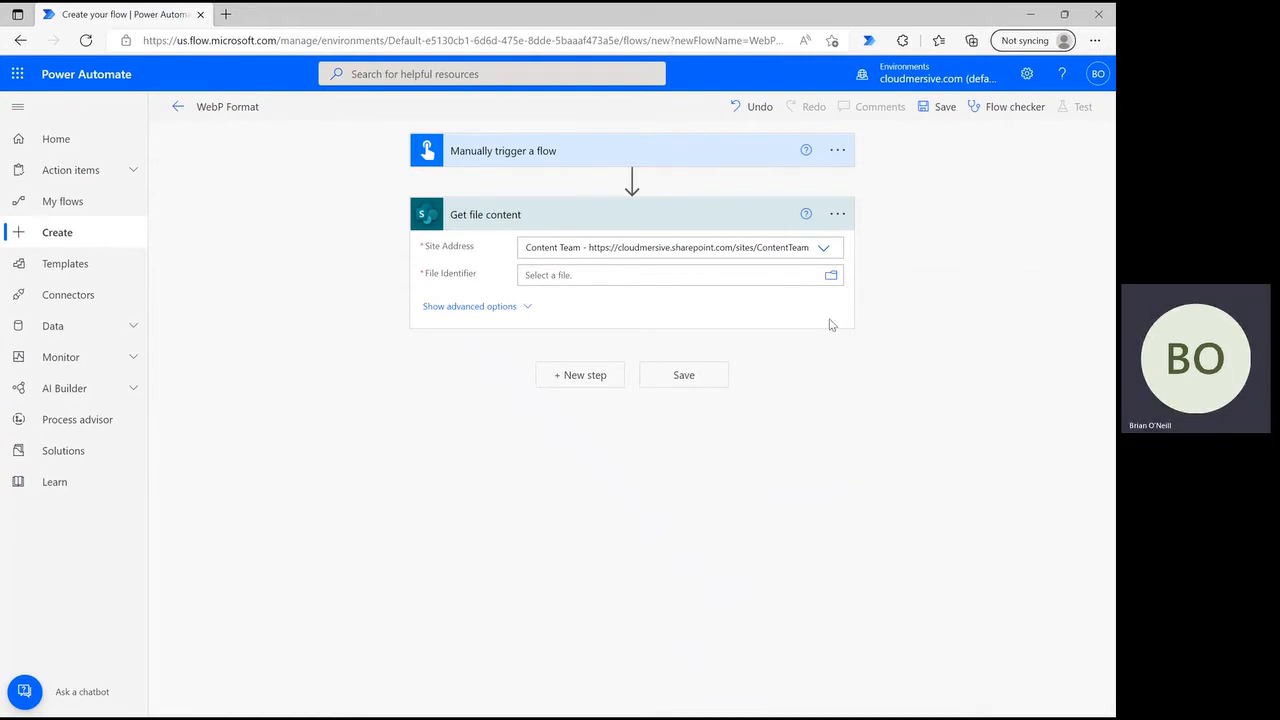
pyautogui.click(330, 402)
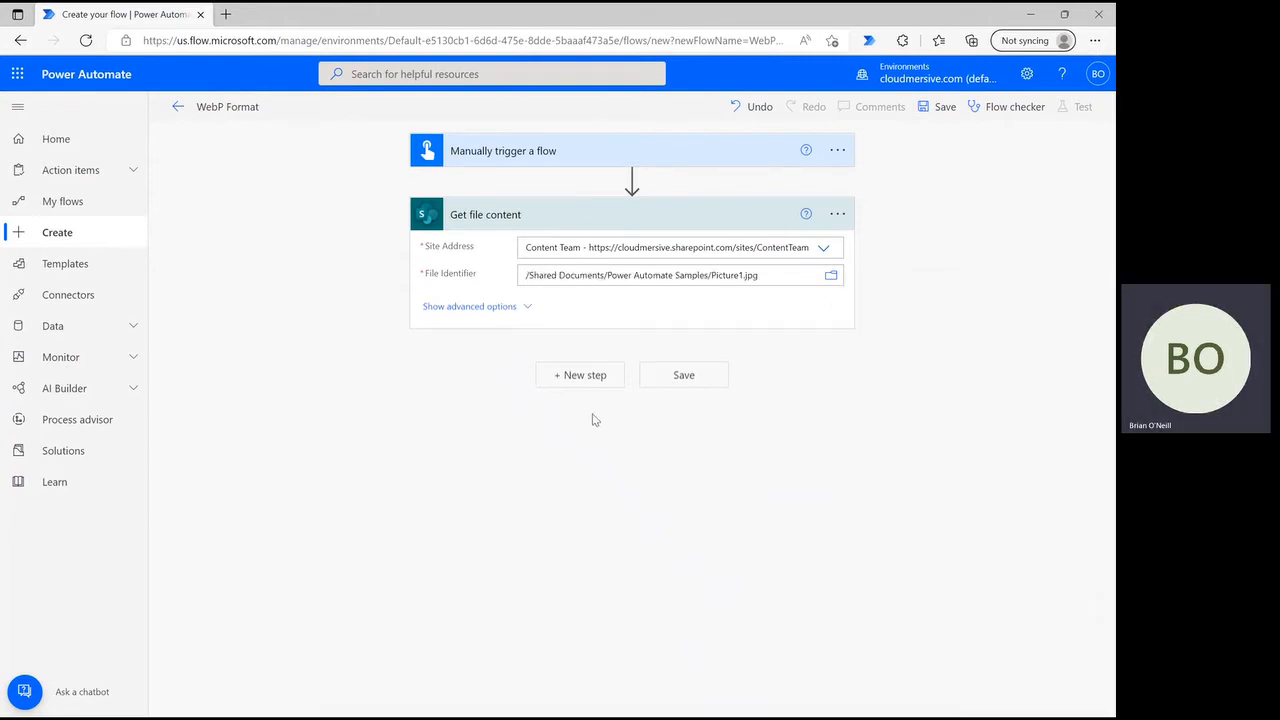
# - Add the Cloudmersive Image Processing action "Convert input image to WebP format" after the Get file content step
pyautogui.click(583, 377)
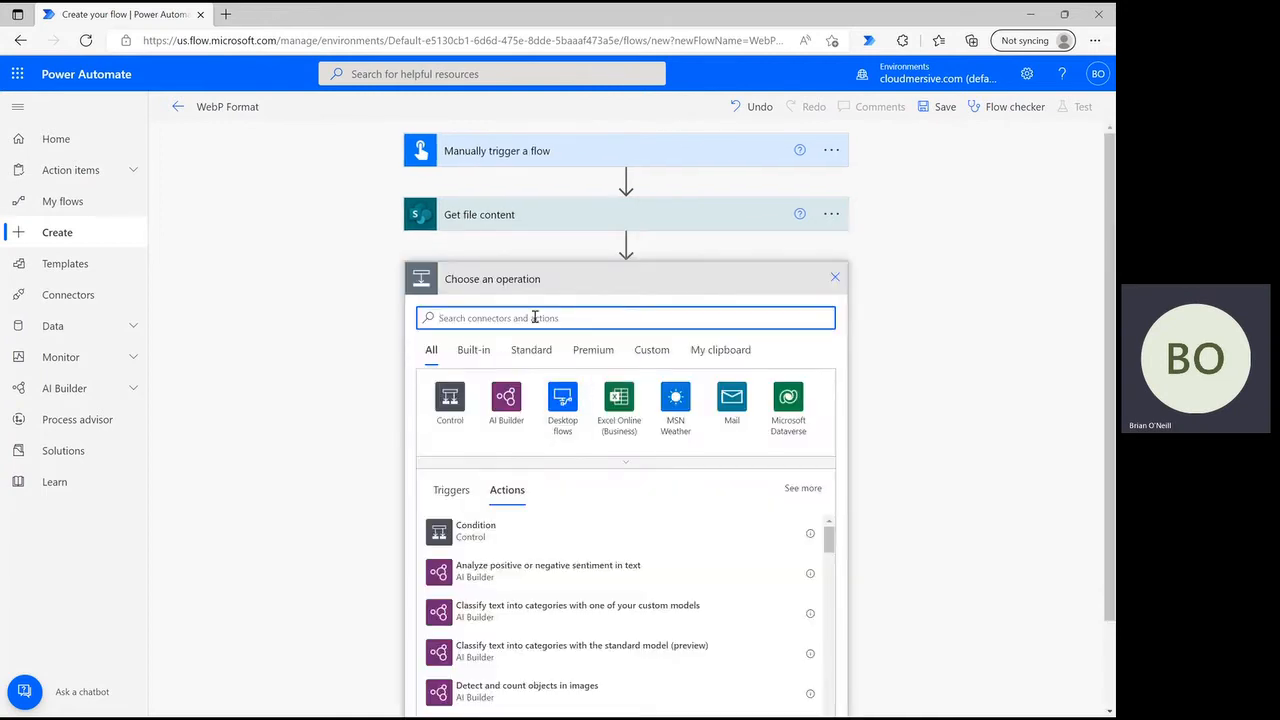
pyautogui.write('Cloudmersive')
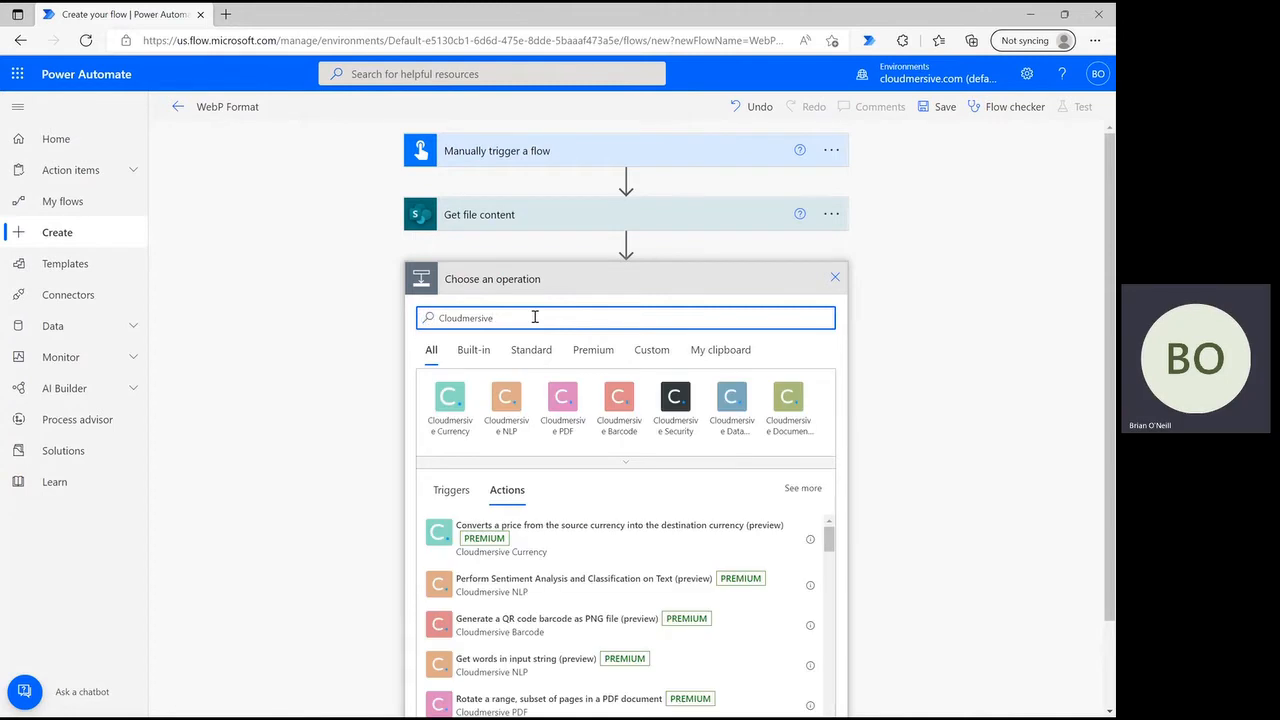
pyautogui.click(601, 468)
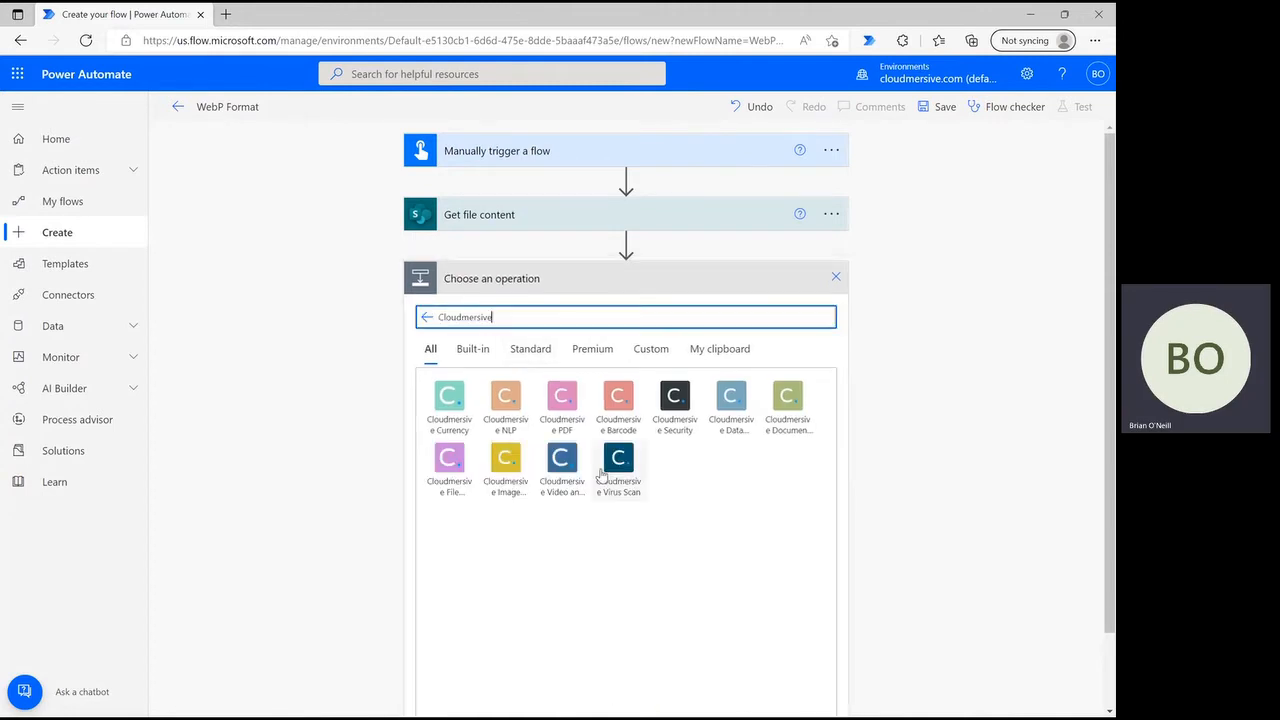
pyautogui.click(507, 479)
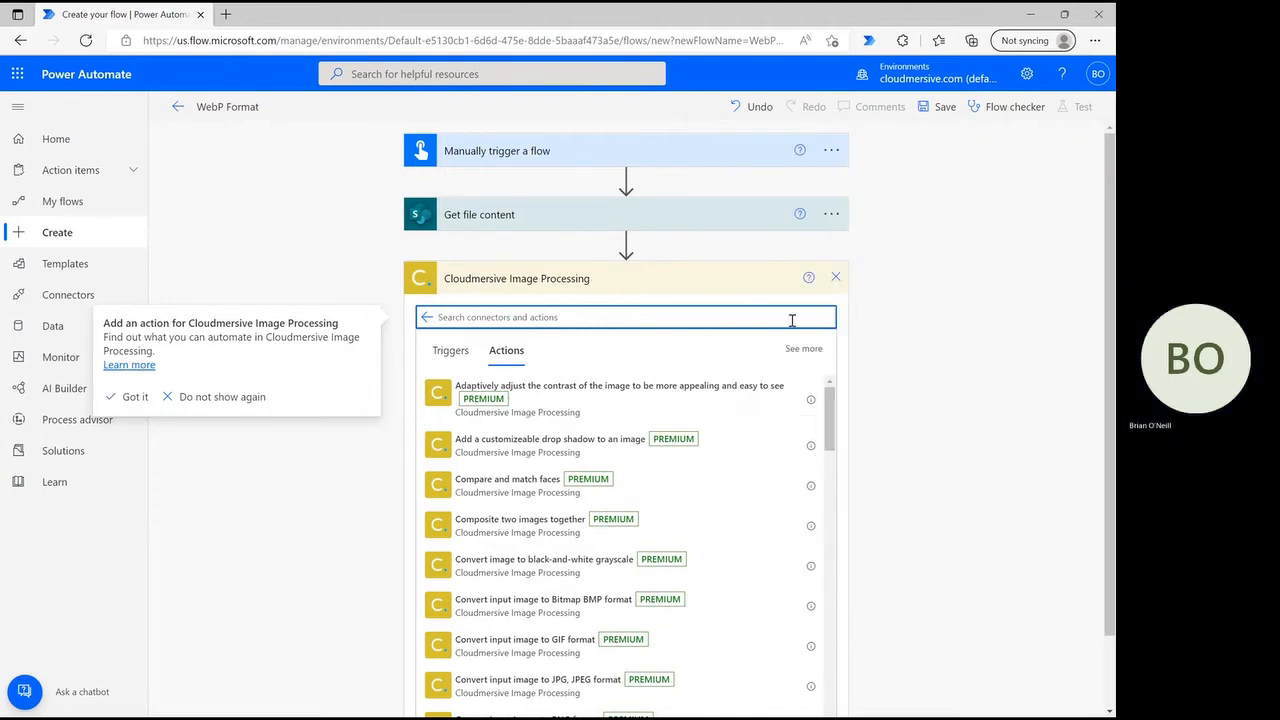
pyautogui.write('webp')
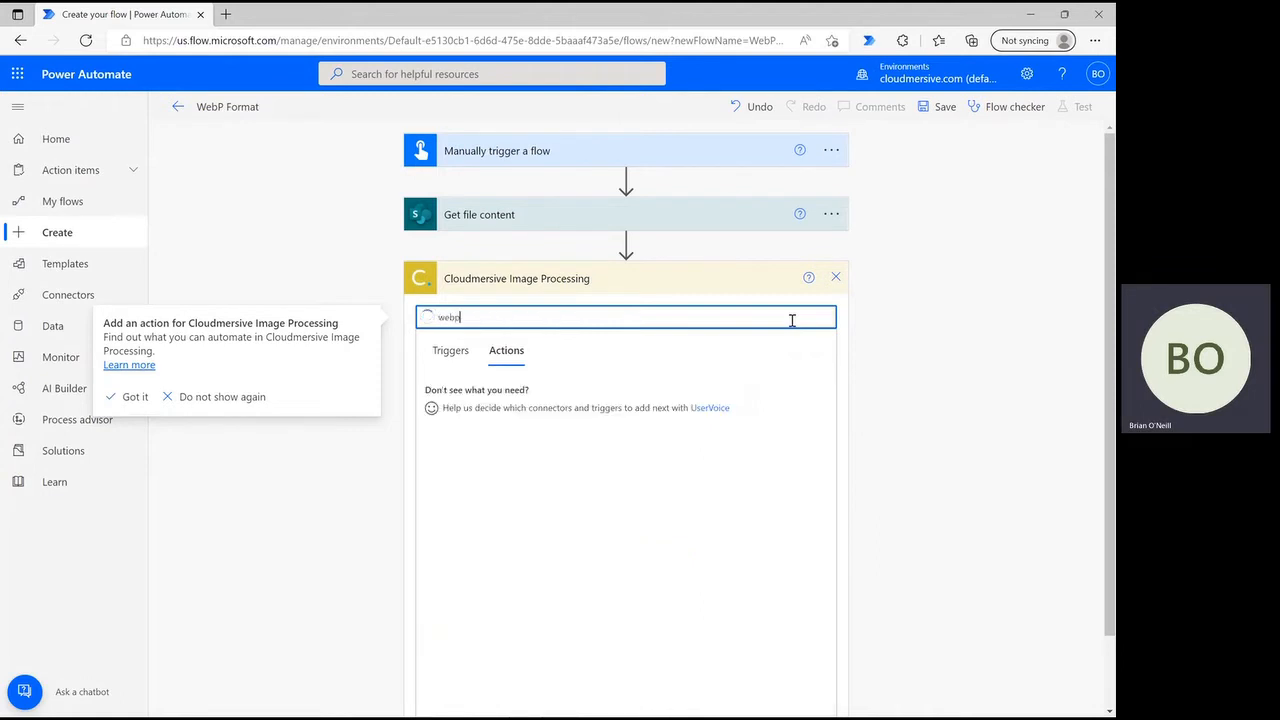
pyautogui.click(562, 398)
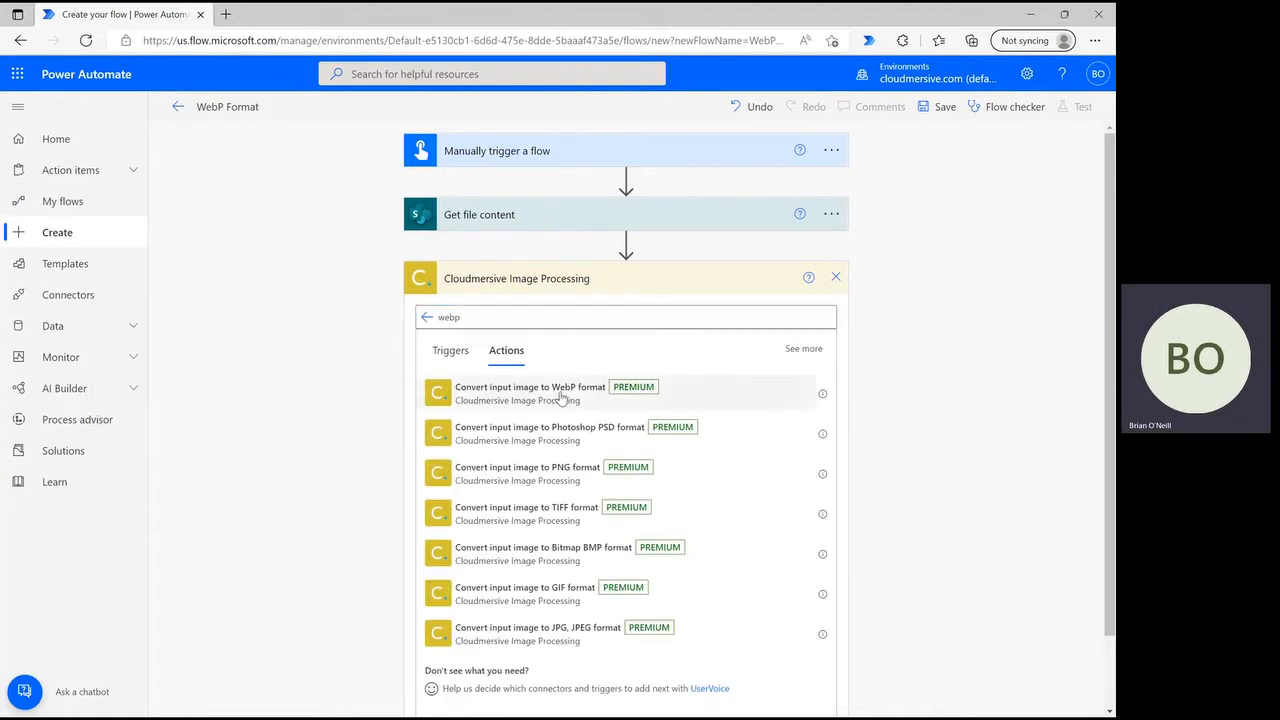
pyautogui.click(562, 398)
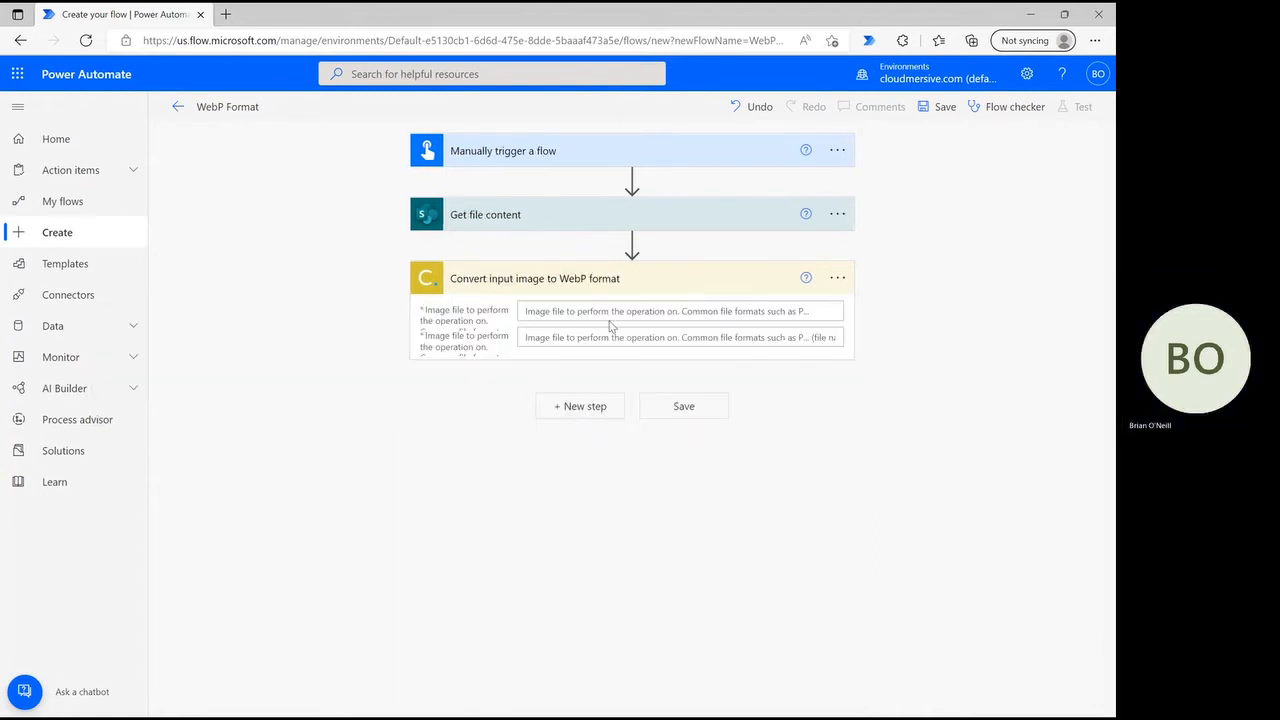
# - Set the WebP conversion's image file input to the dynamic File Content from Get file content
pyautogui.click(715, 314)
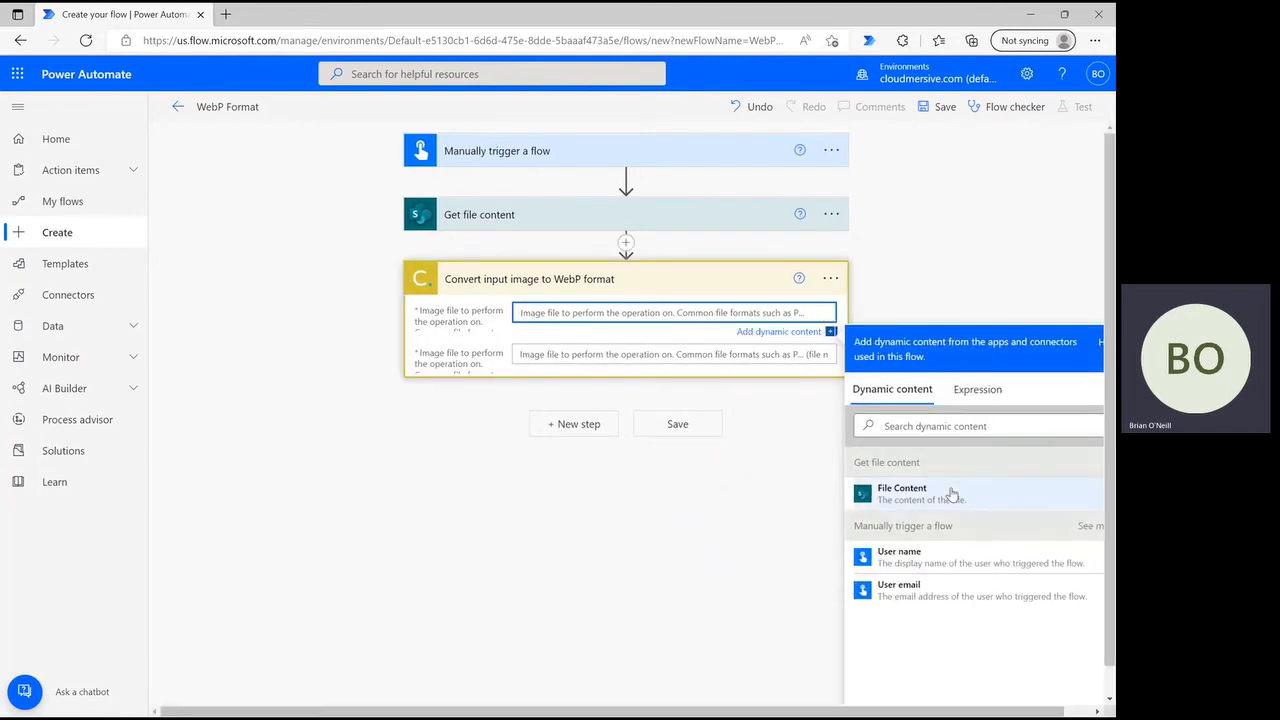
pyautogui.click(951, 494)
pyautogui.click(921, 313)
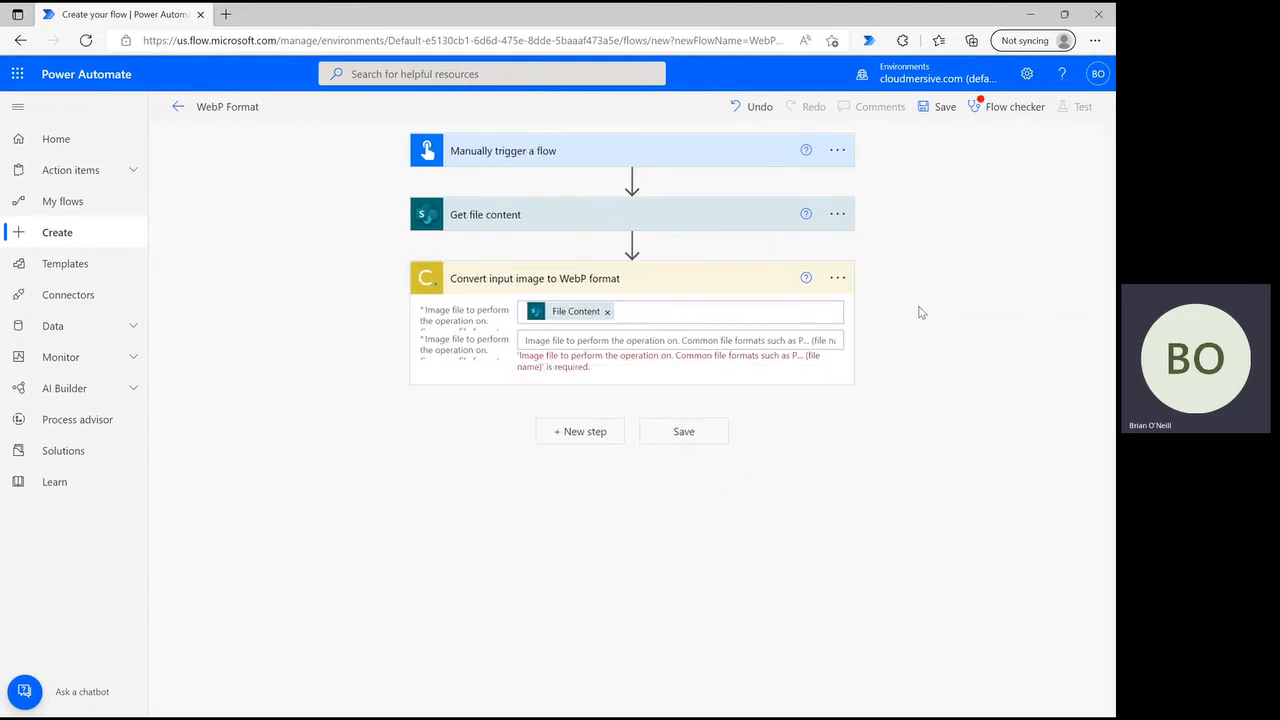
# - Copy the file path from Get file content's File Identifier into the WebP conversion's image file name field
pyautogui.click(679, 224)
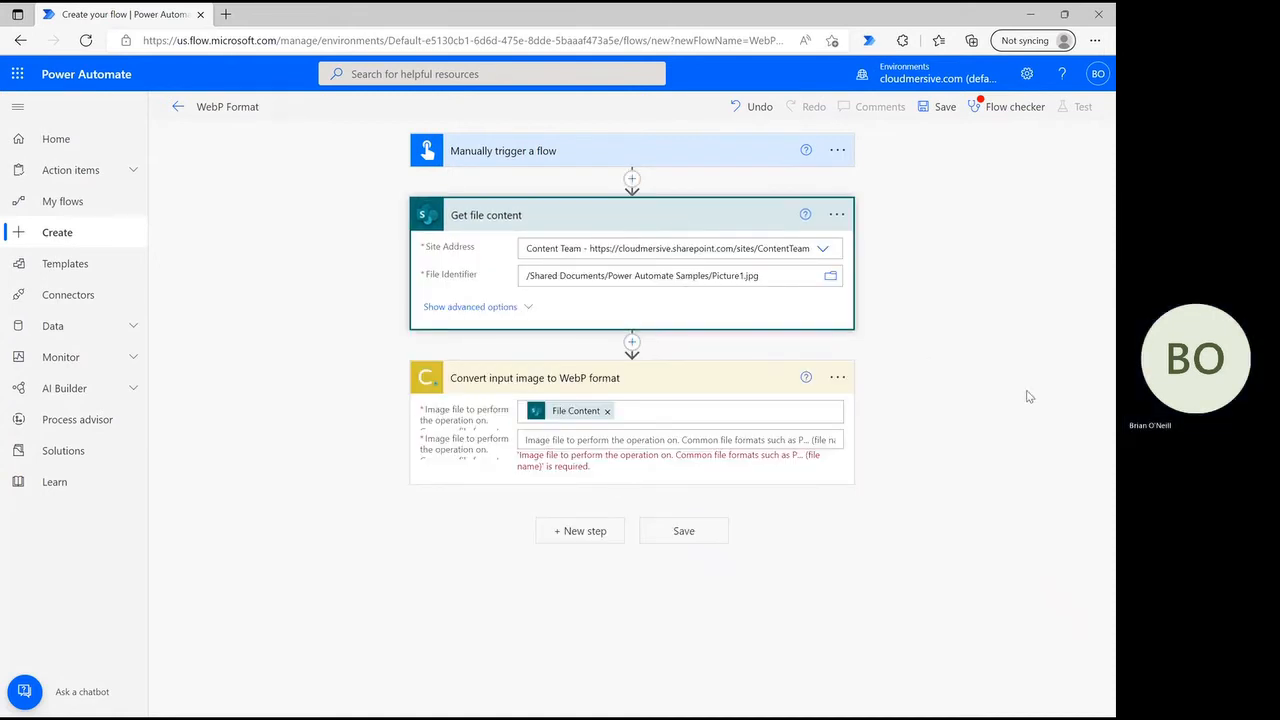
pyautogui.click(705, 275)
pyautogui.tripleClick(705, 275)
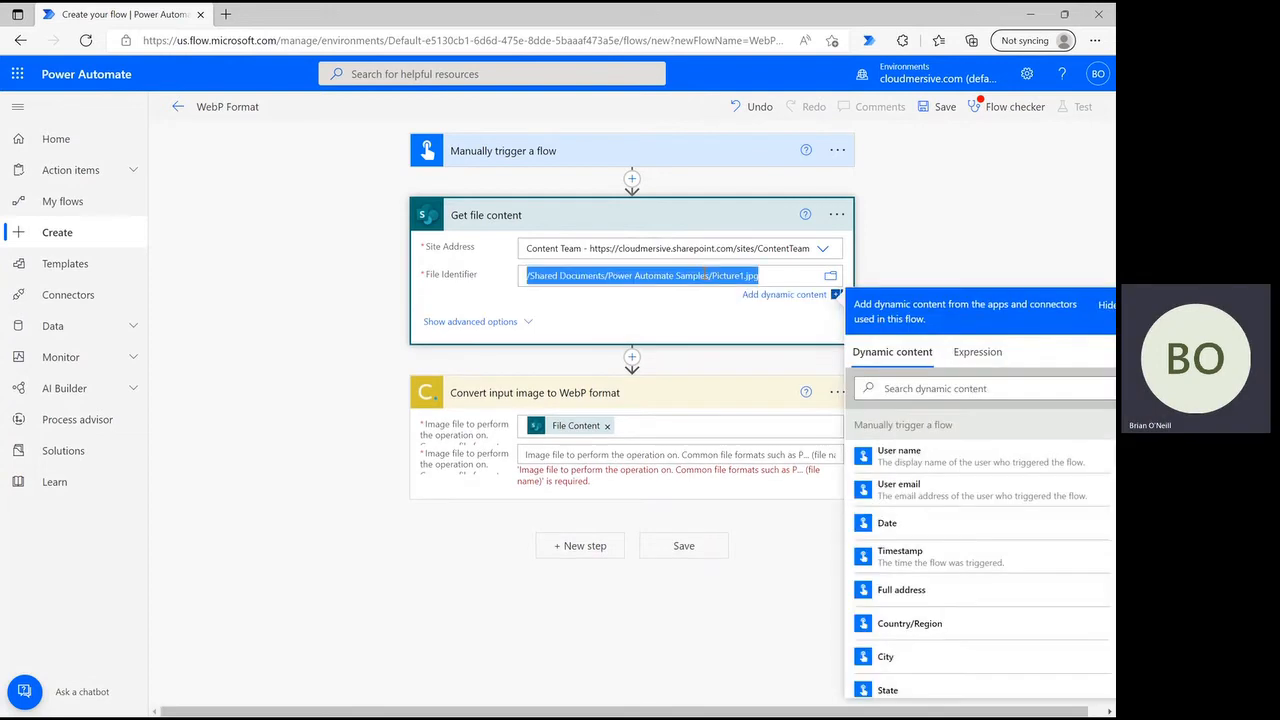
pyautogui.hotkey('ctrl', 'c')
pyautogui.click(648, 454)
pyautogui.hotkey('ctrl', 'v')
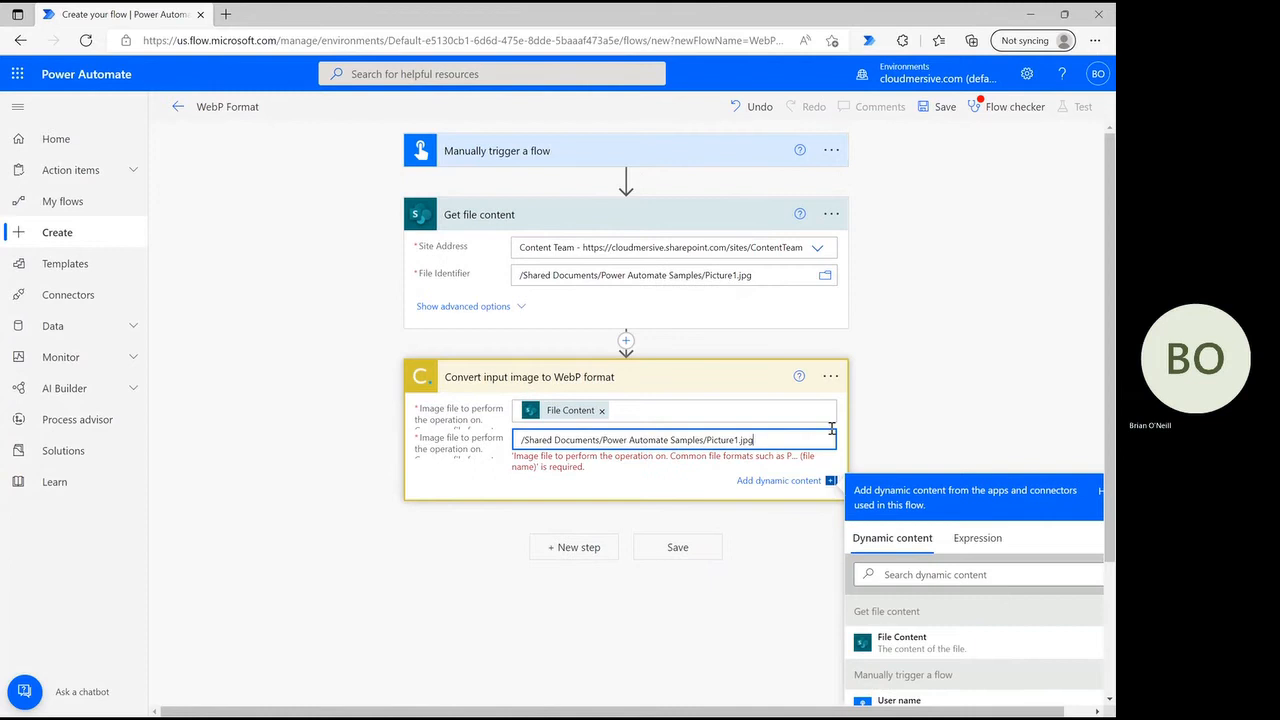
pyautogui.click(912, 428)
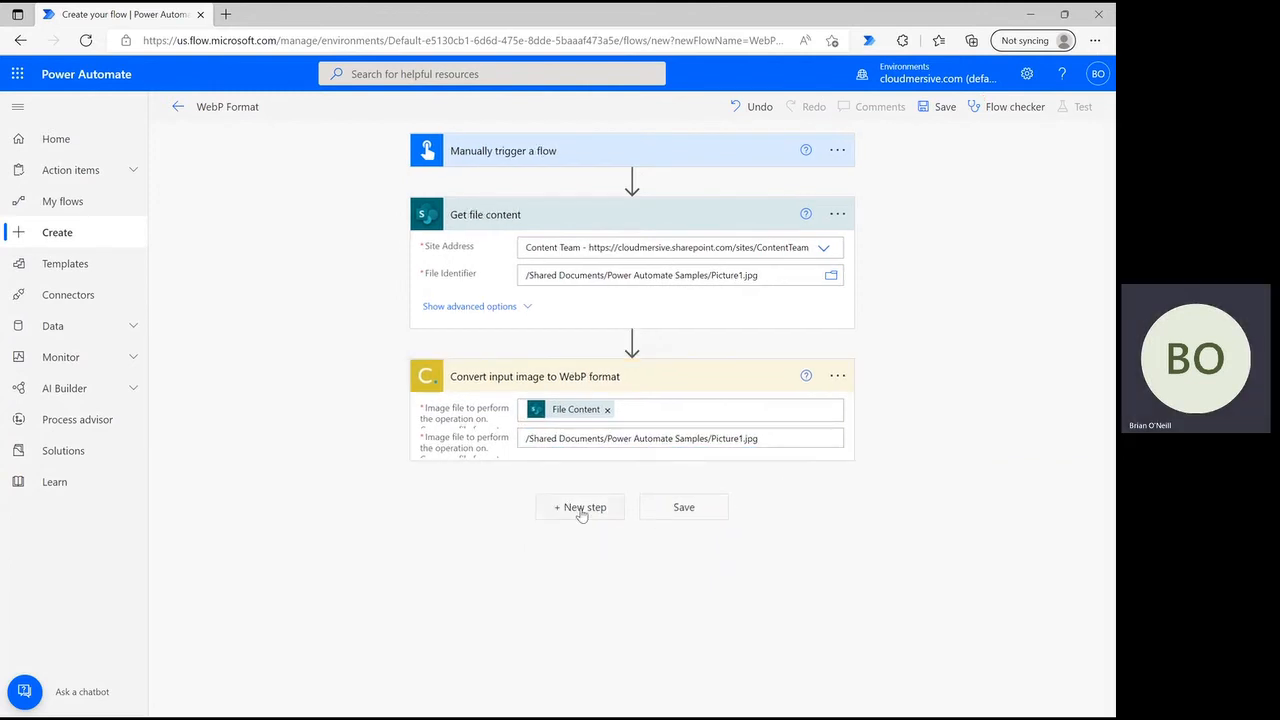
# - Add the SharePoint "Create file" action as a new step after the WebP conversion
pyautogui.click(582, 510)
pyautogui.write('c')
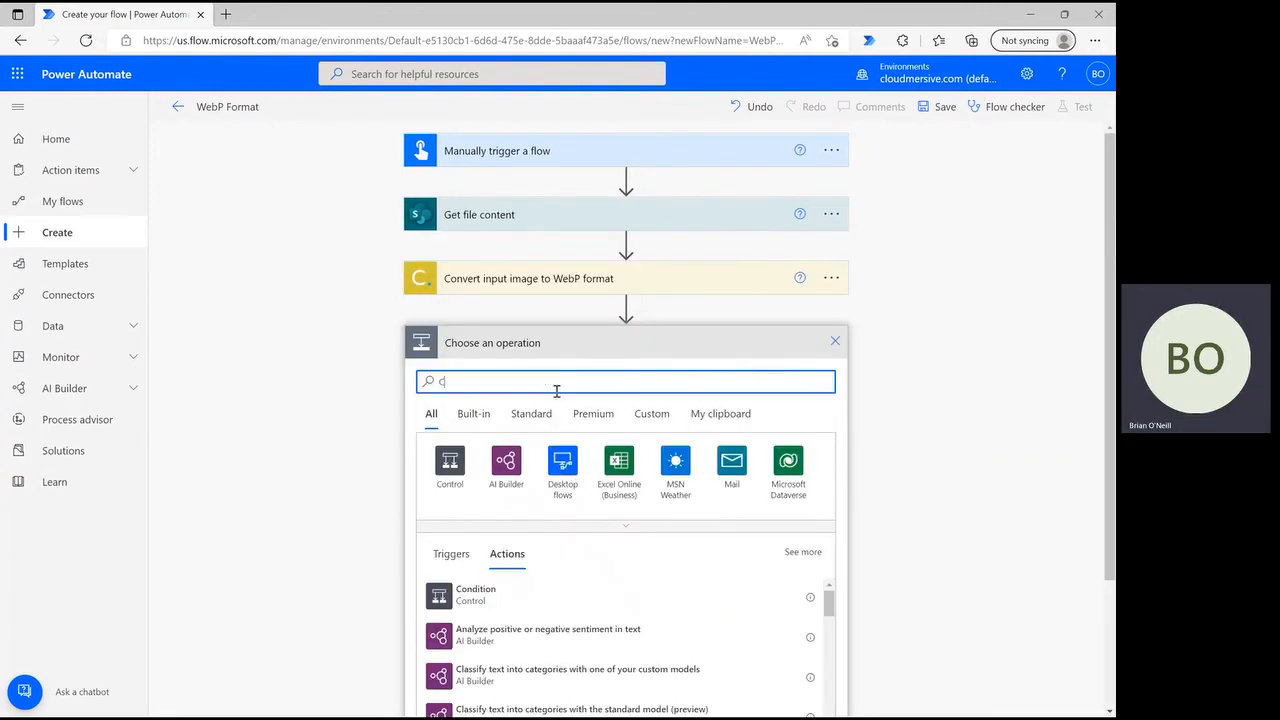
pyautogui.write('reate File')
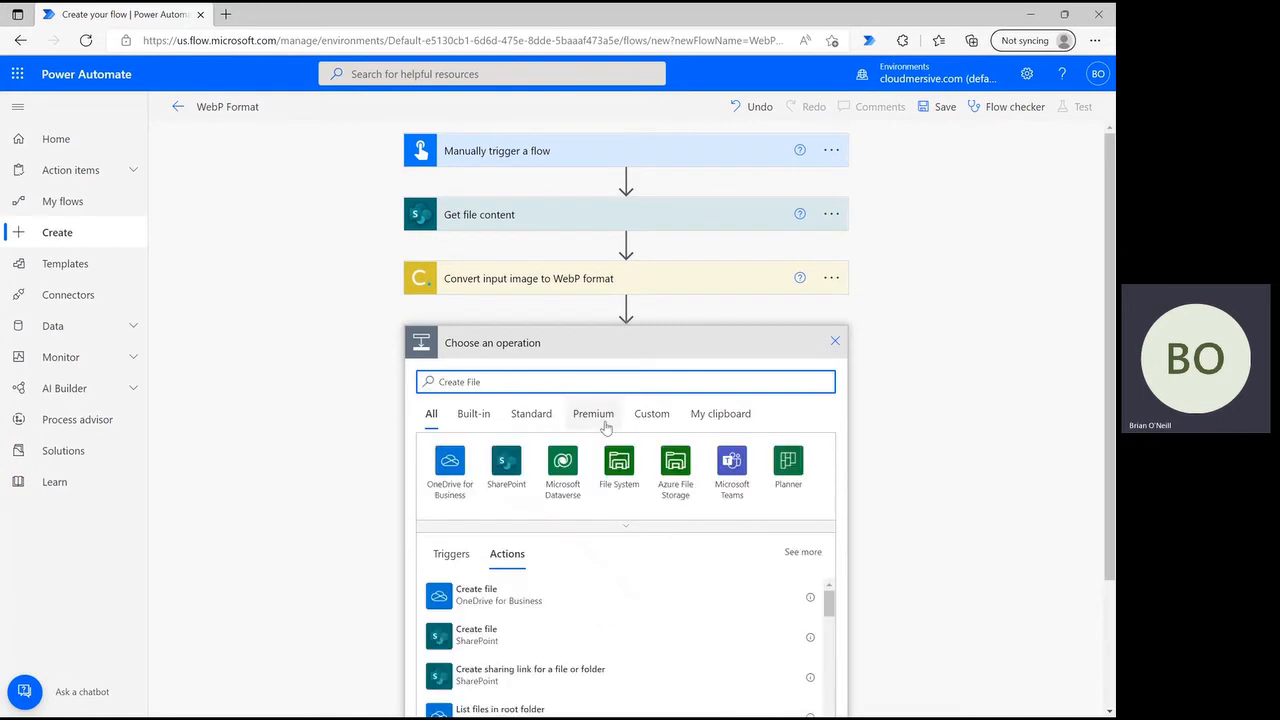
pyautogui.click(581, 648)
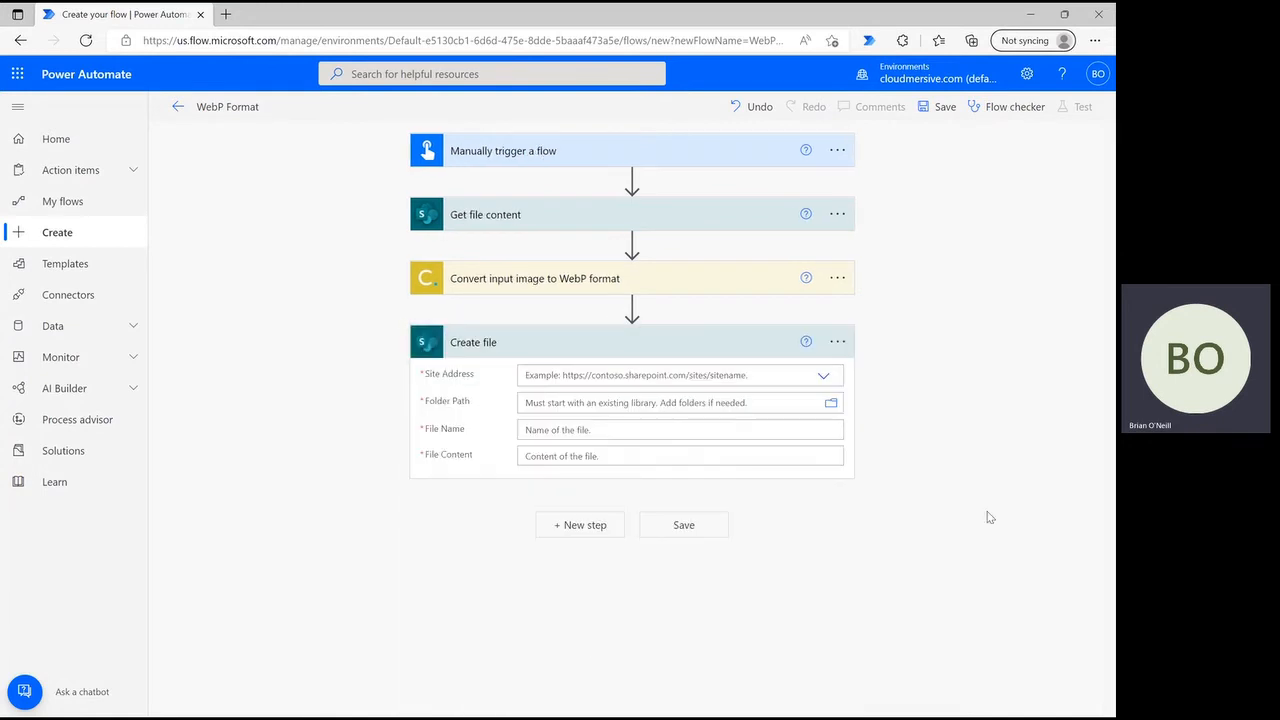
# - Set the Create file action's site address to the Content Team site and its folder path to /Shared Documents/Power Automate Samples
pyautogui.click(817, 379)
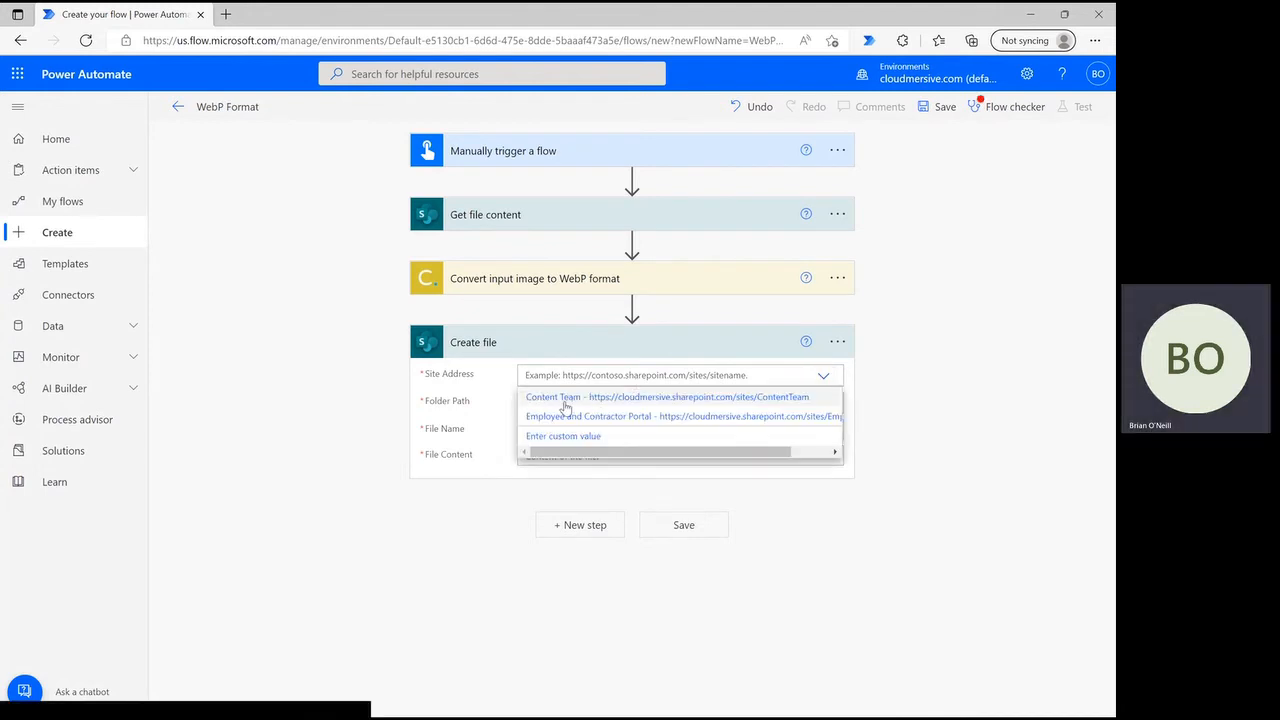
pyautogui.click(565, 405)
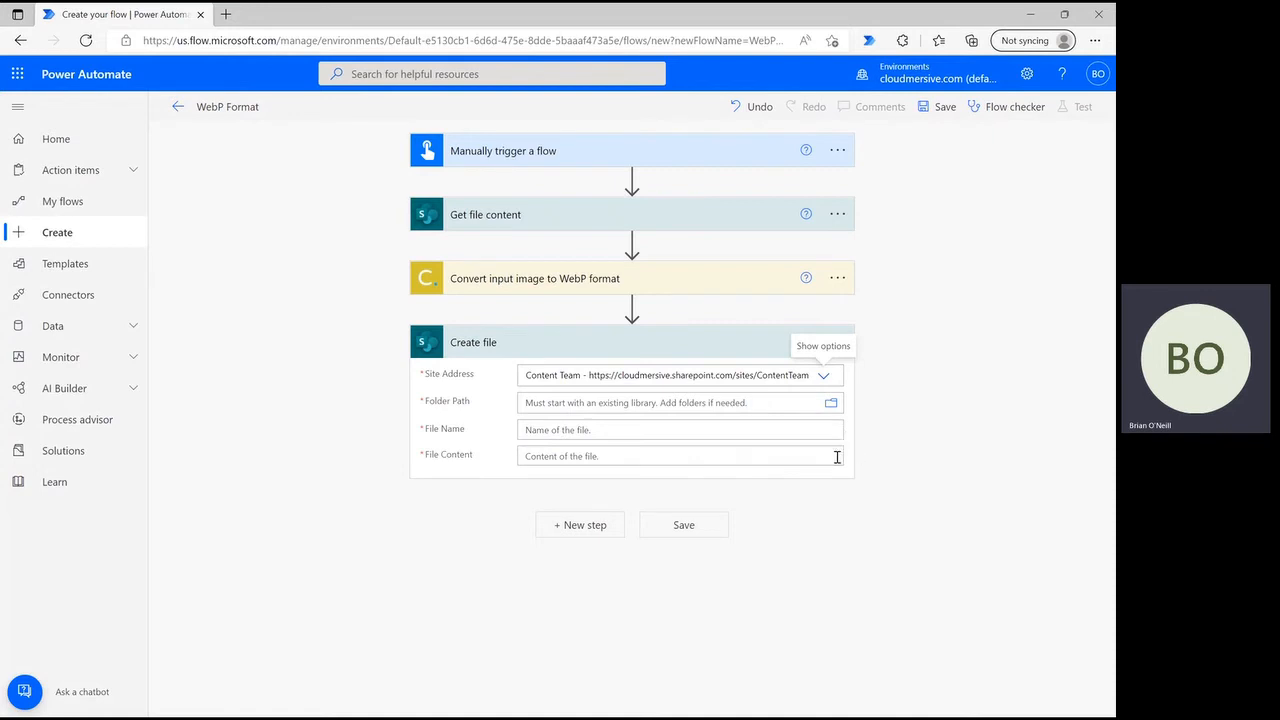
pyautogui.click(830, 405)
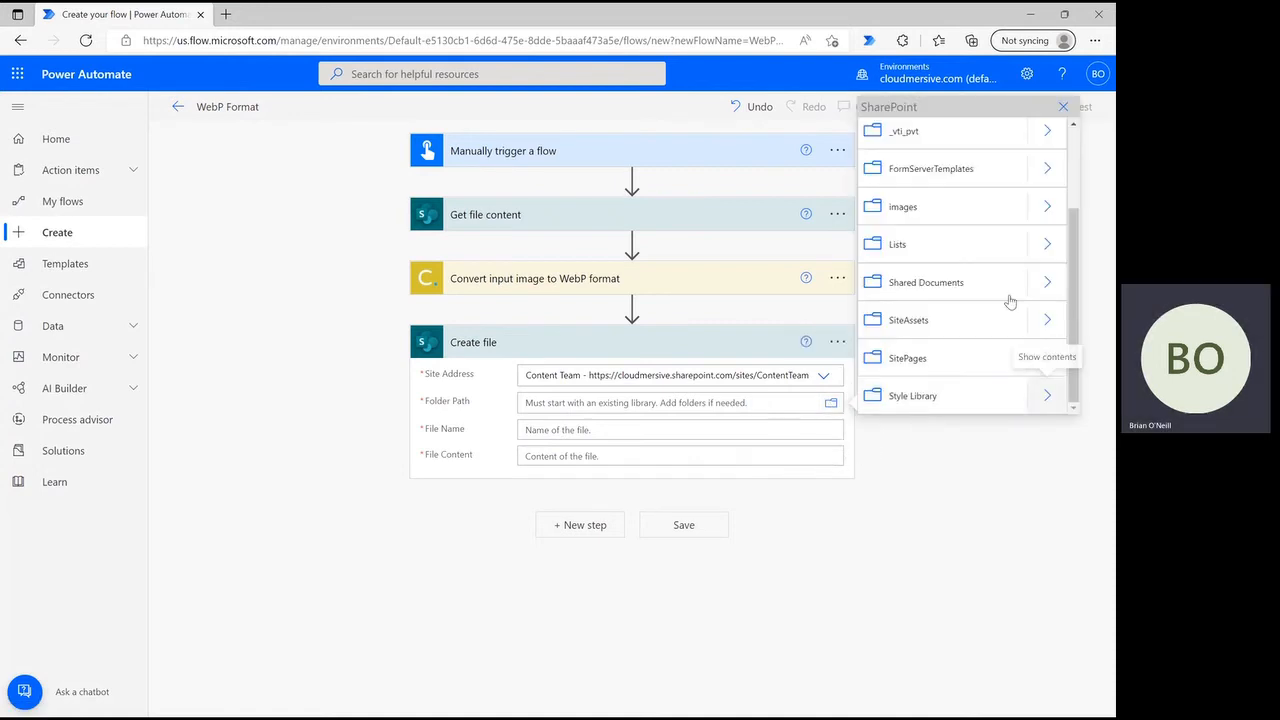
pyautogui.click(1045, 286)
pyautogui.scroll(-5, 1028, 350)
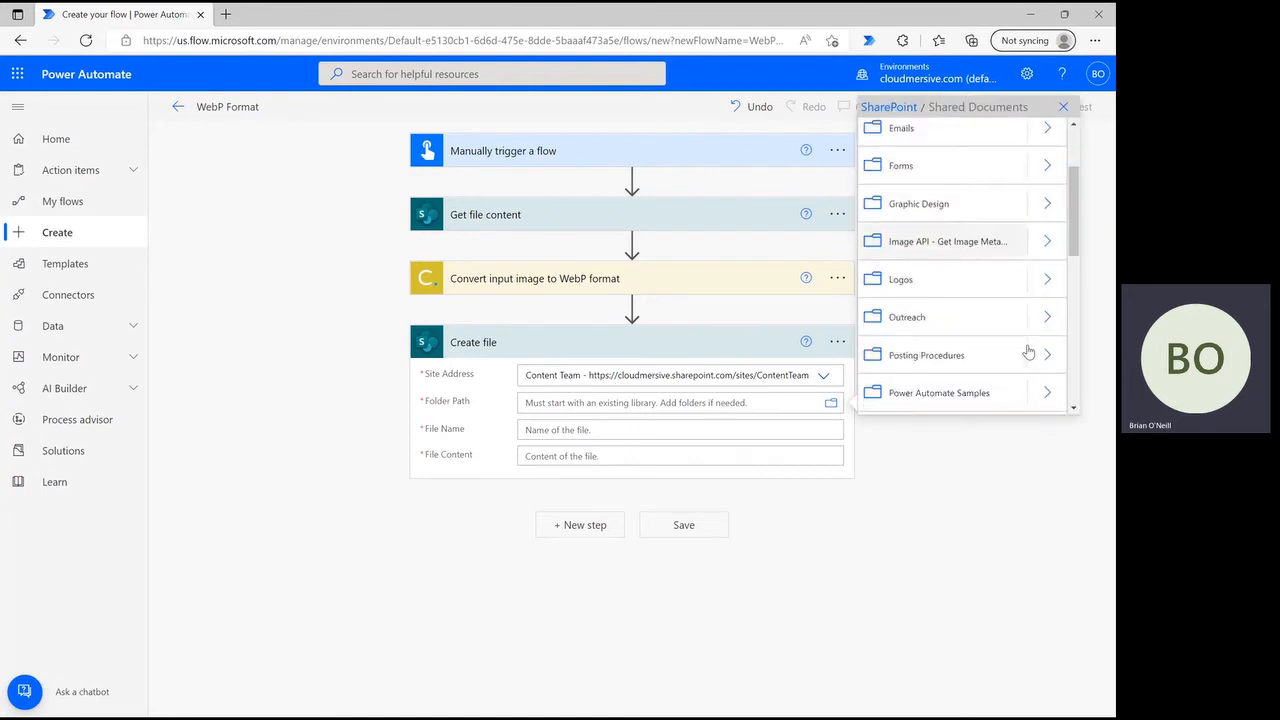
pyautogui.click(975, 300)
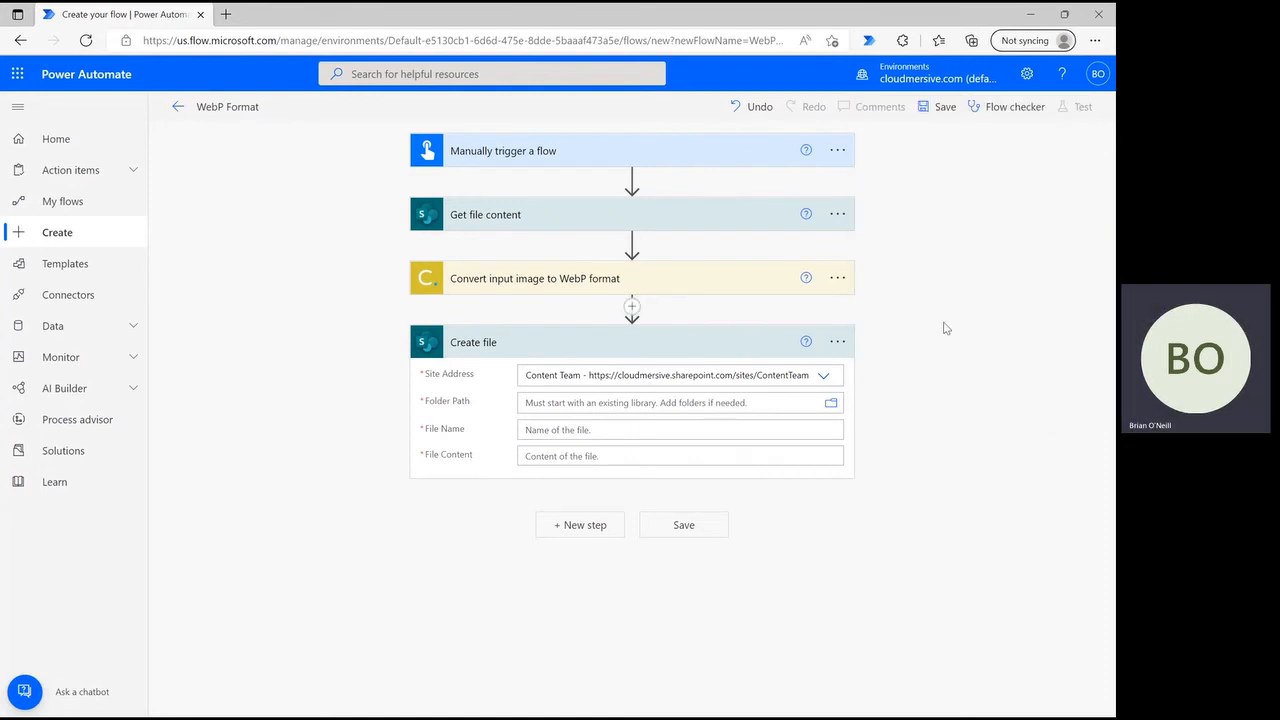
# - Name the created file "new webp.webp" and set its file content to the dynamic body output of the WebP conversion
pyautogui.click(573, 446)
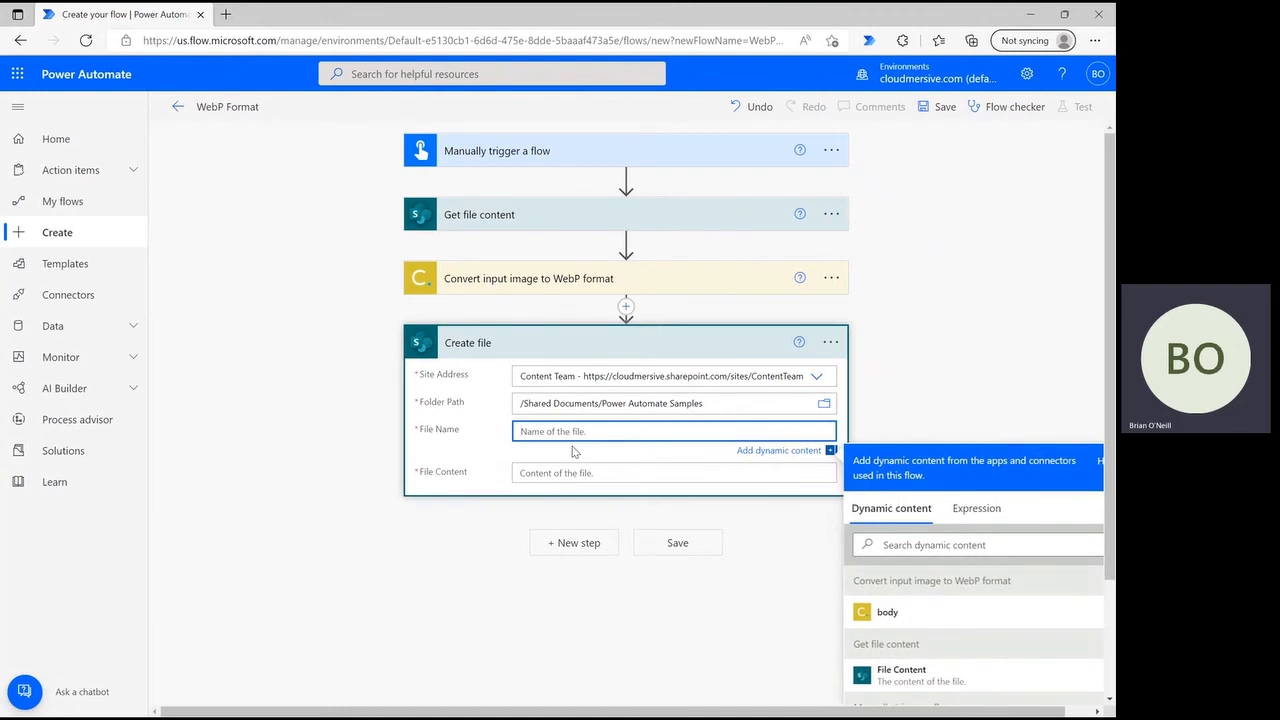
pyautogui.write('new webp.webp')
pyautogui.click(586, 474)
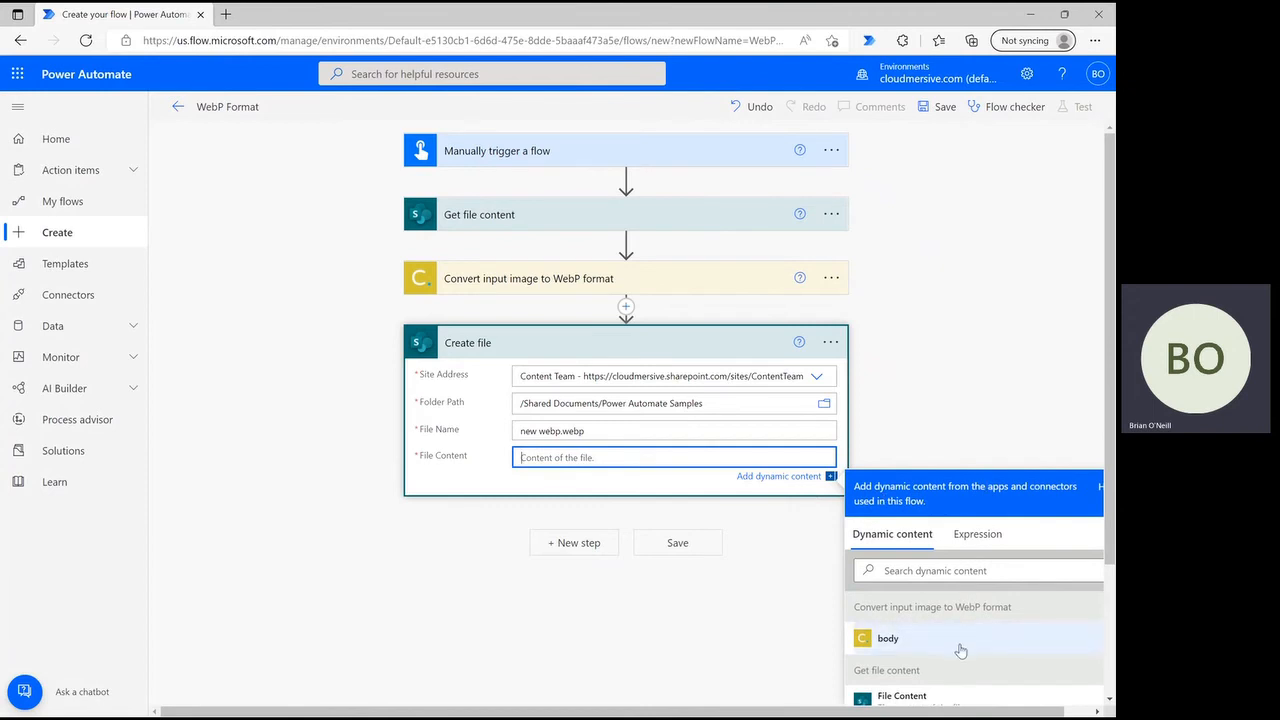
pyautogui.click(960, 651)
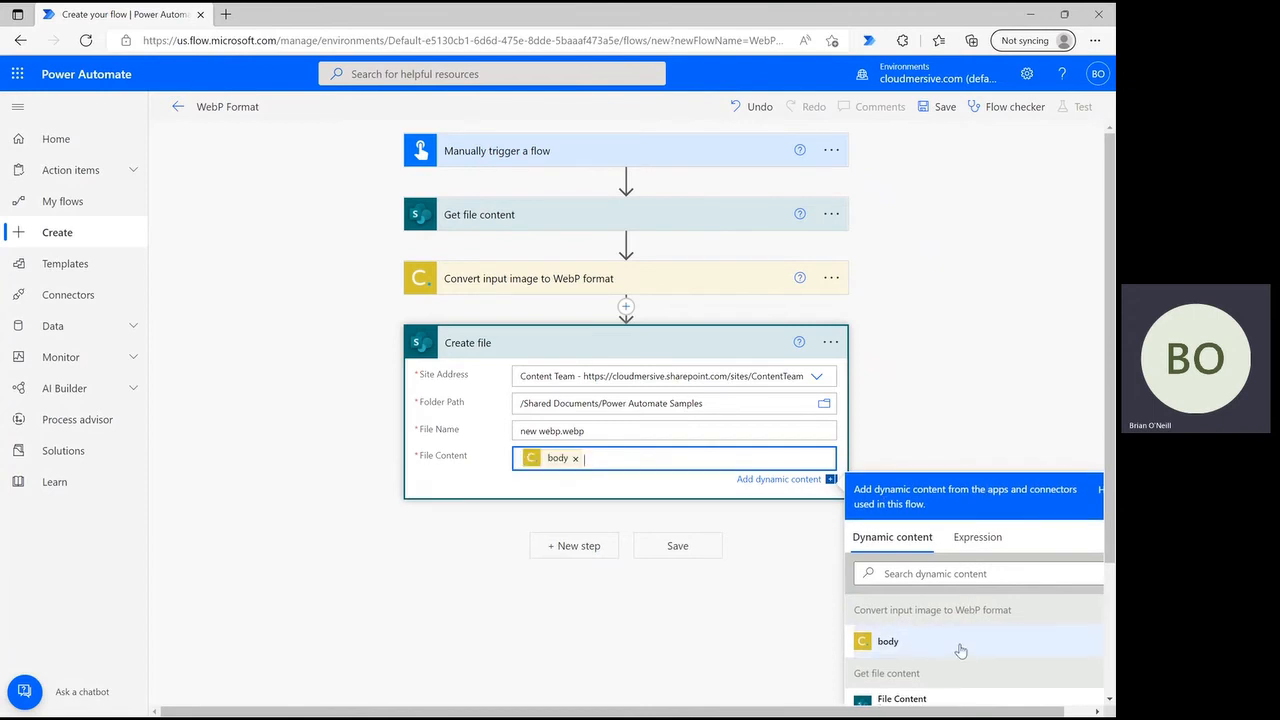
pyautogui.click(985, 381)
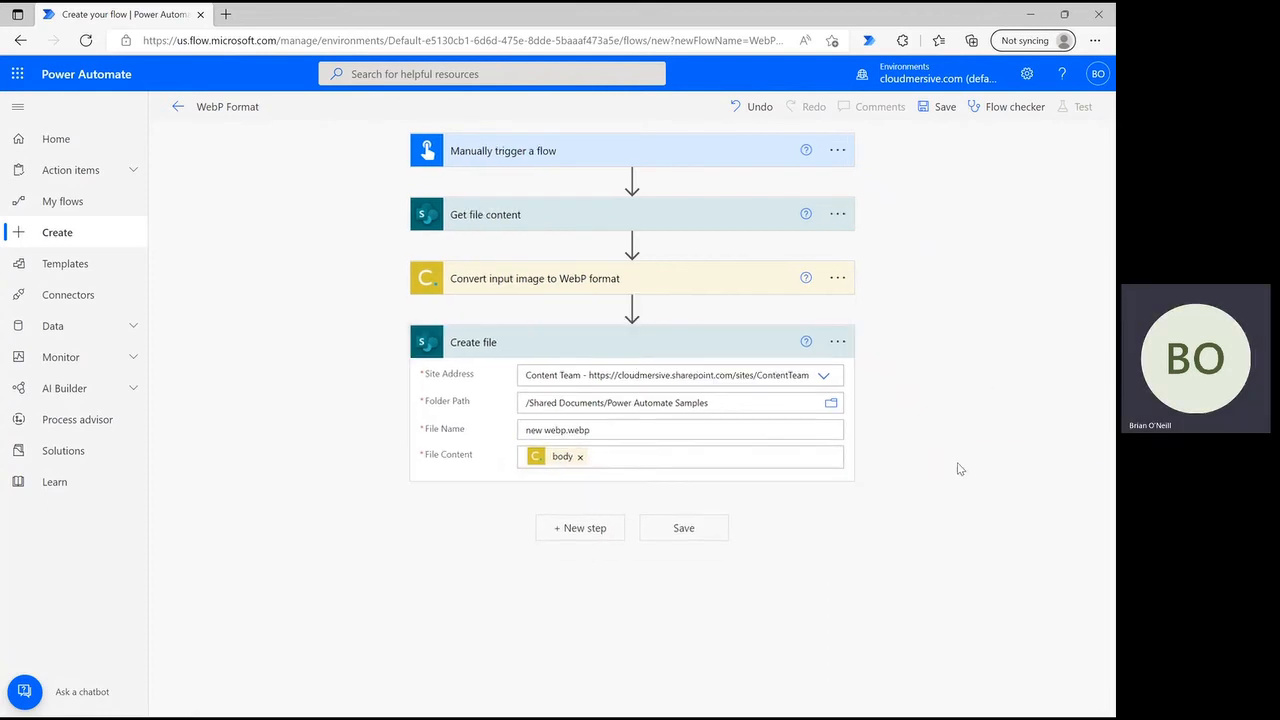
# - Save the WebP Format flow and run a manual test of it with the SharePoint and Cloudmersive connections
pyautogui.click(689, 531)
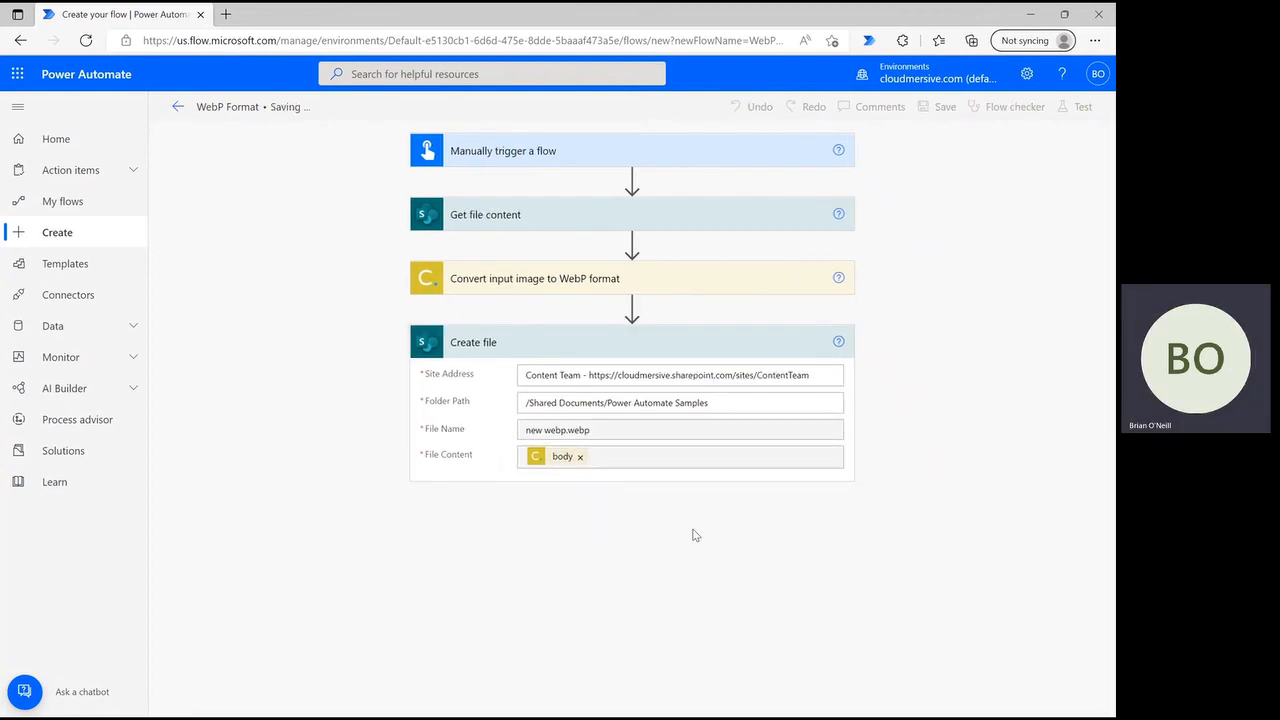
pyautogui.click(1081, 108)
pyautogui.click(907, 142)
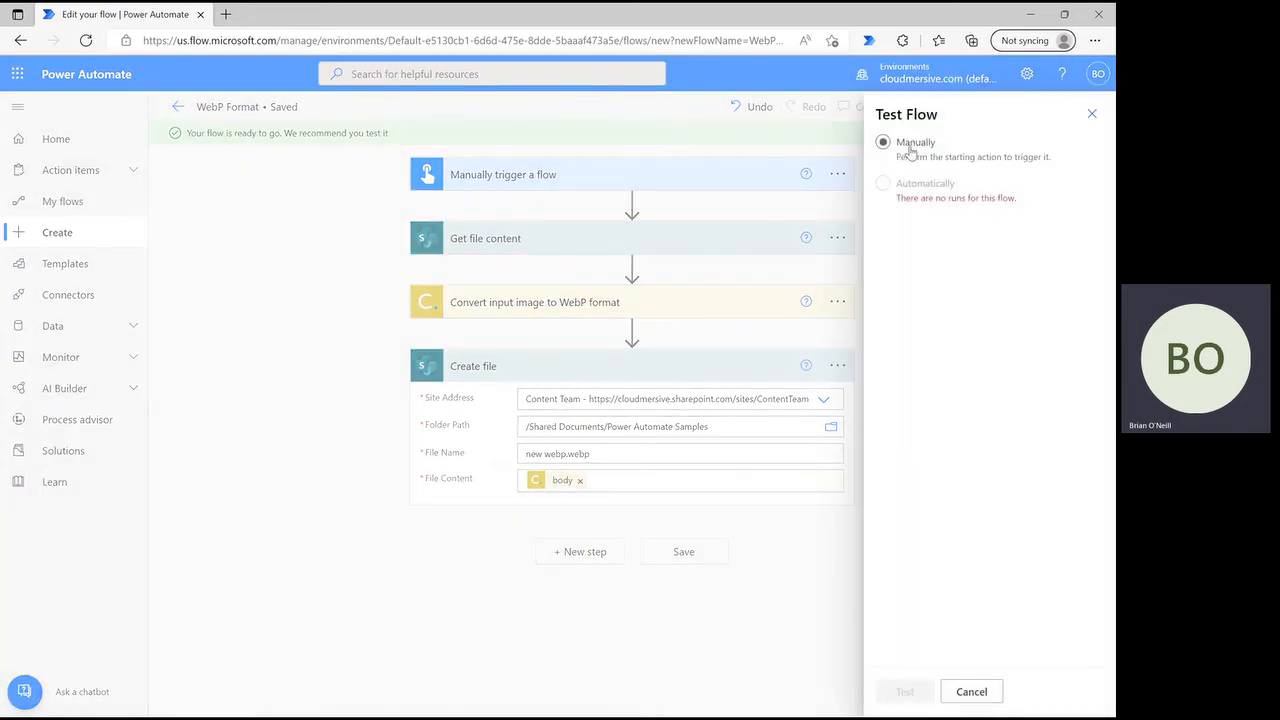
pyautogui.click(905, 692)
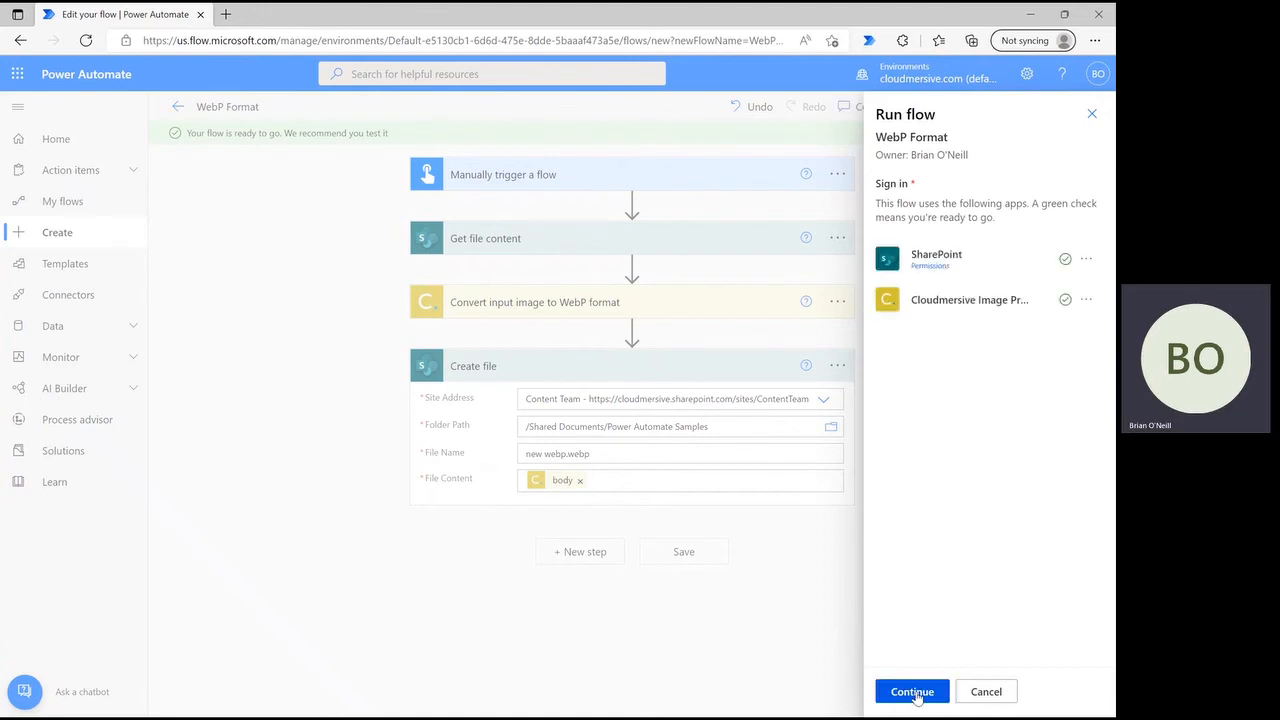
pyautogui.click(918, 693)
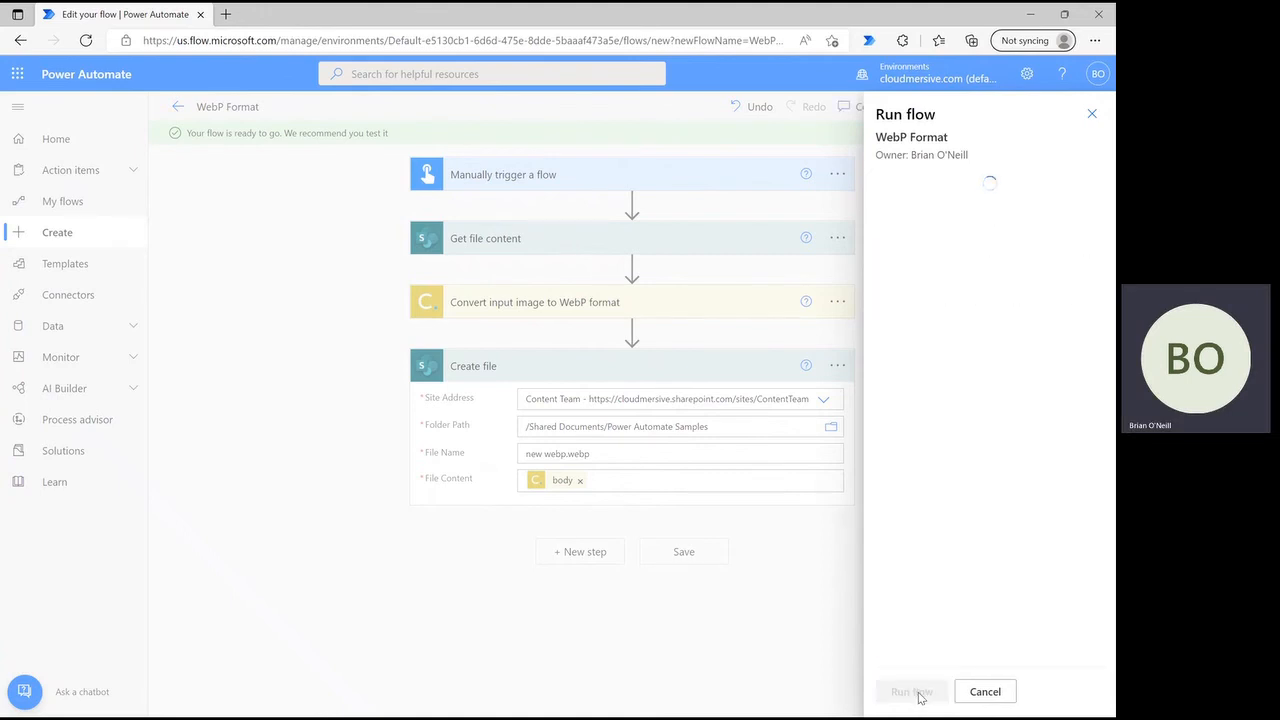
pyautogui.click(911, 692)
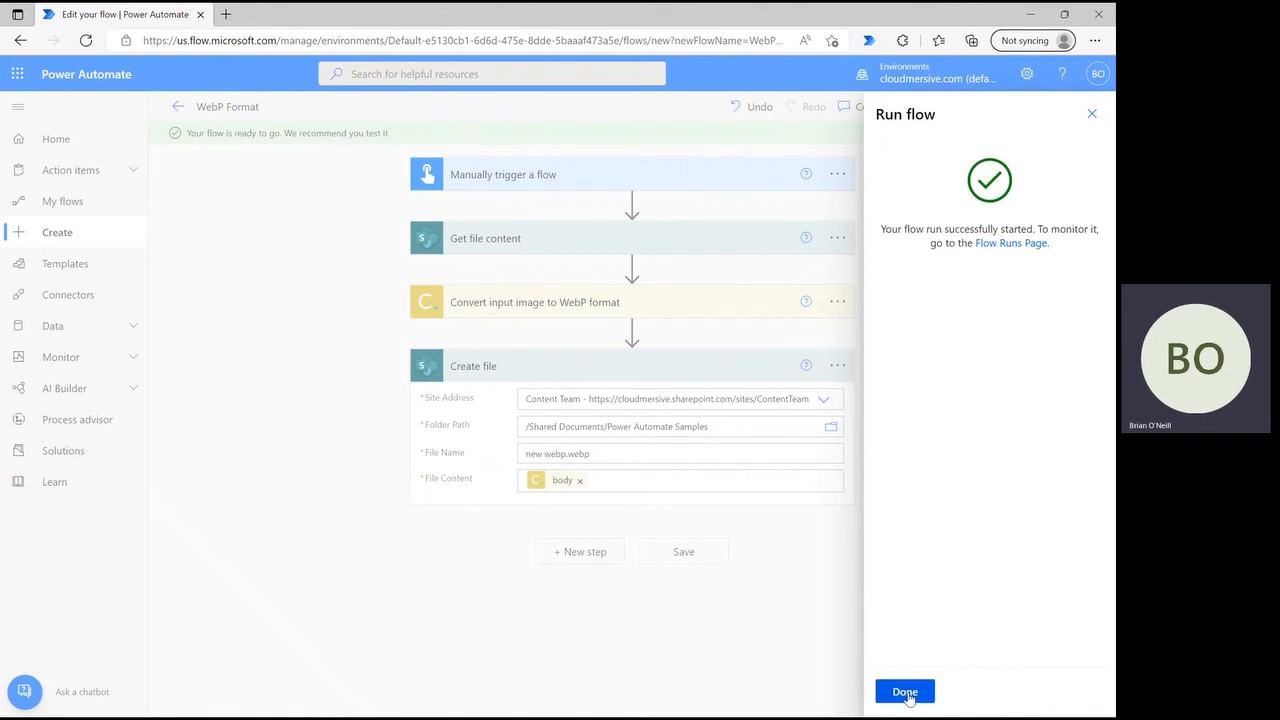
pyautogui.click(909, 692)
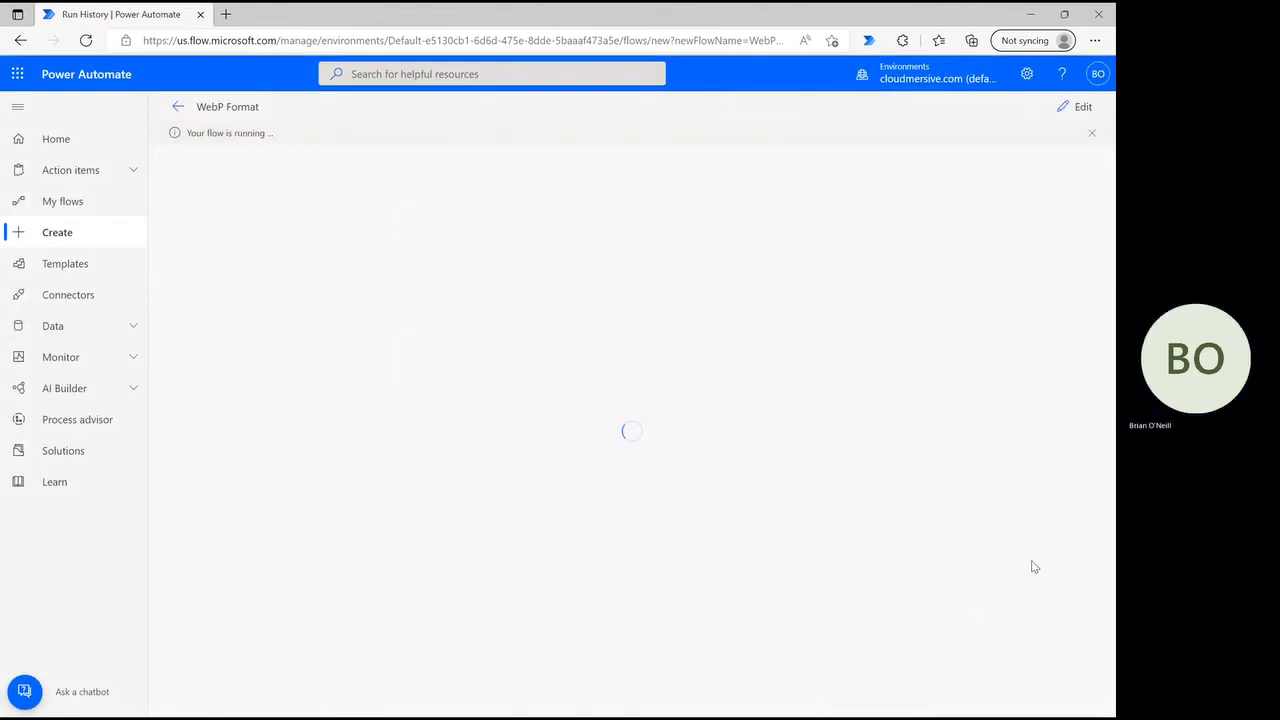